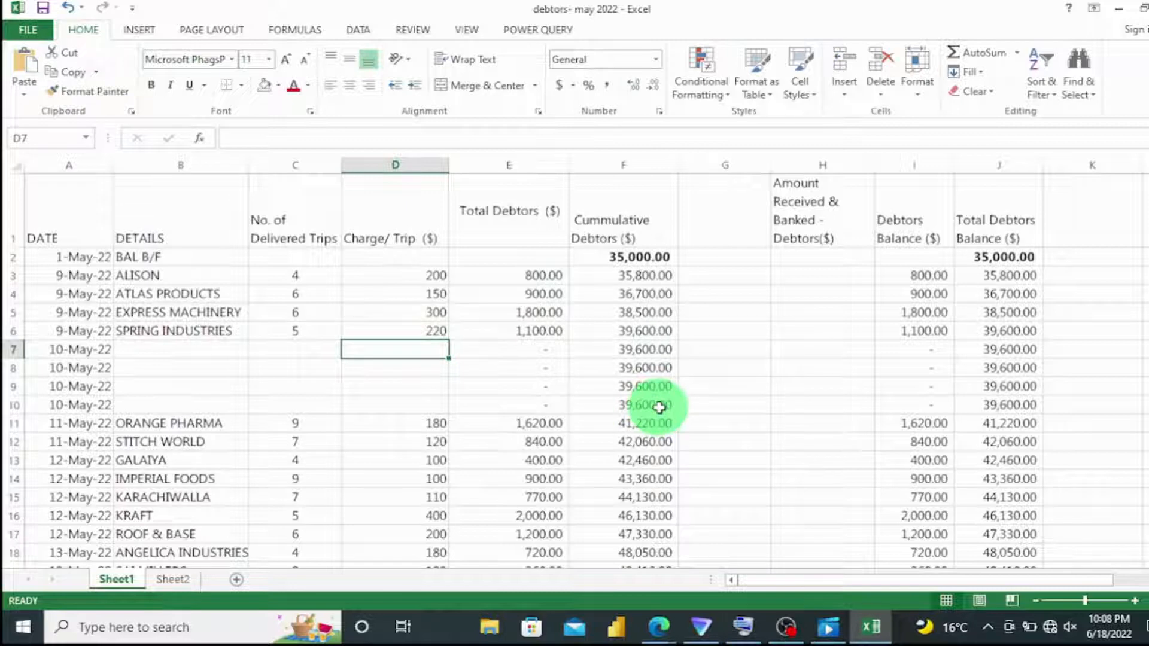
# Examine the formulas in the Total Debtors, Cummulative Debtors, Debtors Balance and Total Debtors Balance columns
pyautogui.click(659, 407)
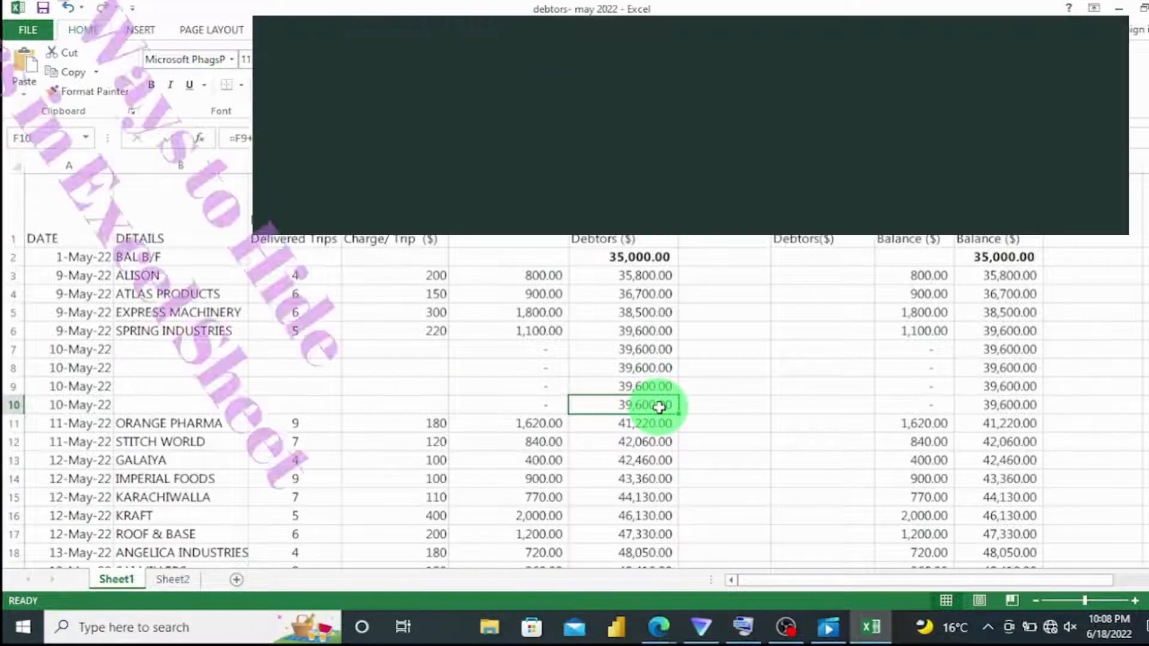
pyautogui.click(635, 346)
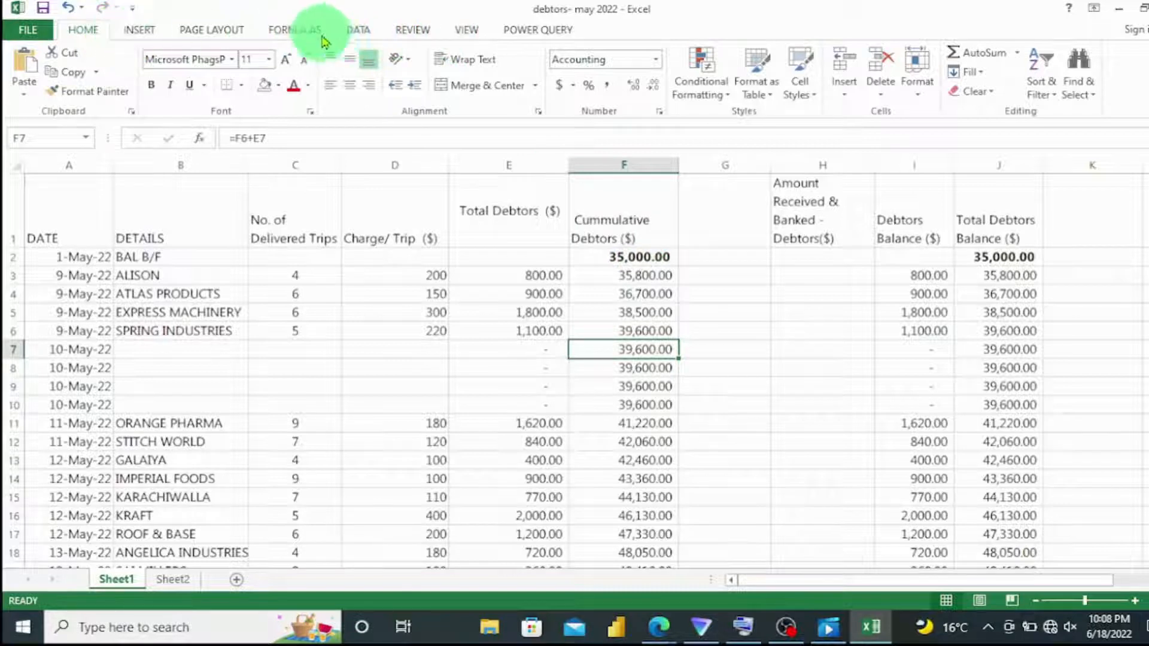
pyautogui.click(412, 33)
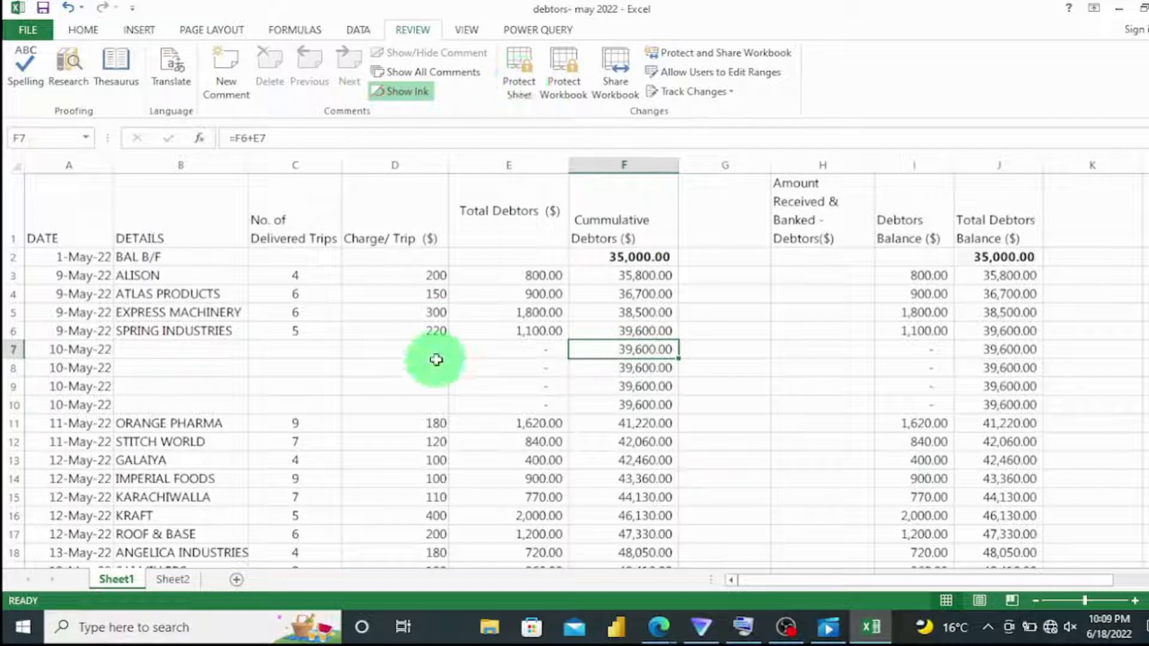
pyautogui.click(510, 312)
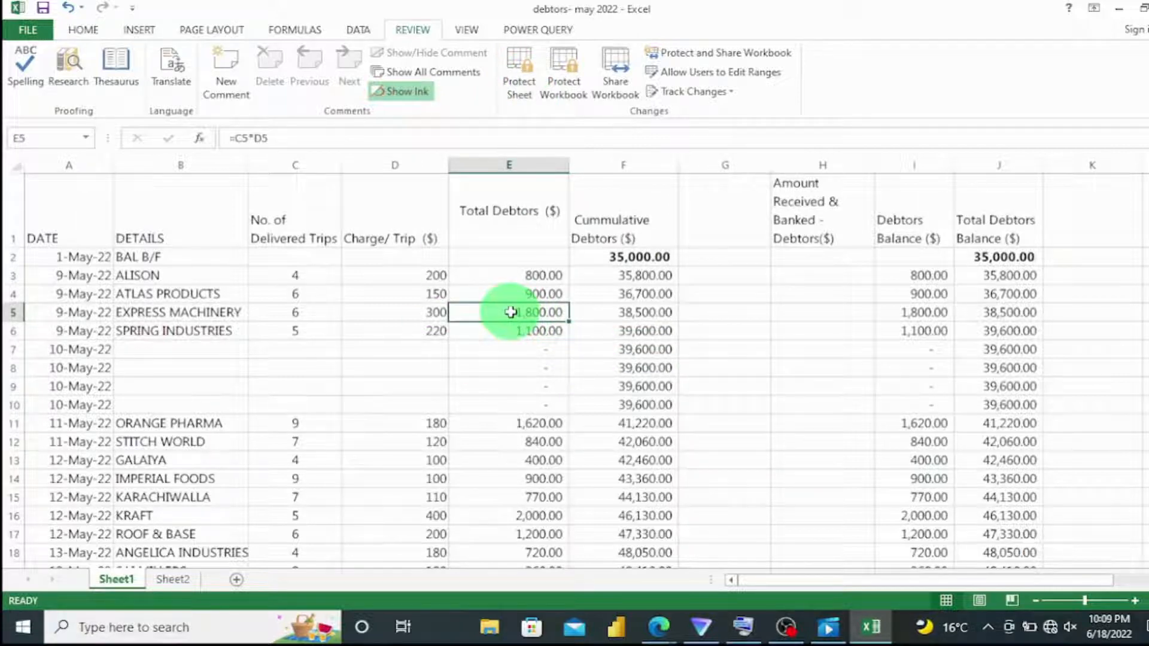
pyautogui.click(520, 277)
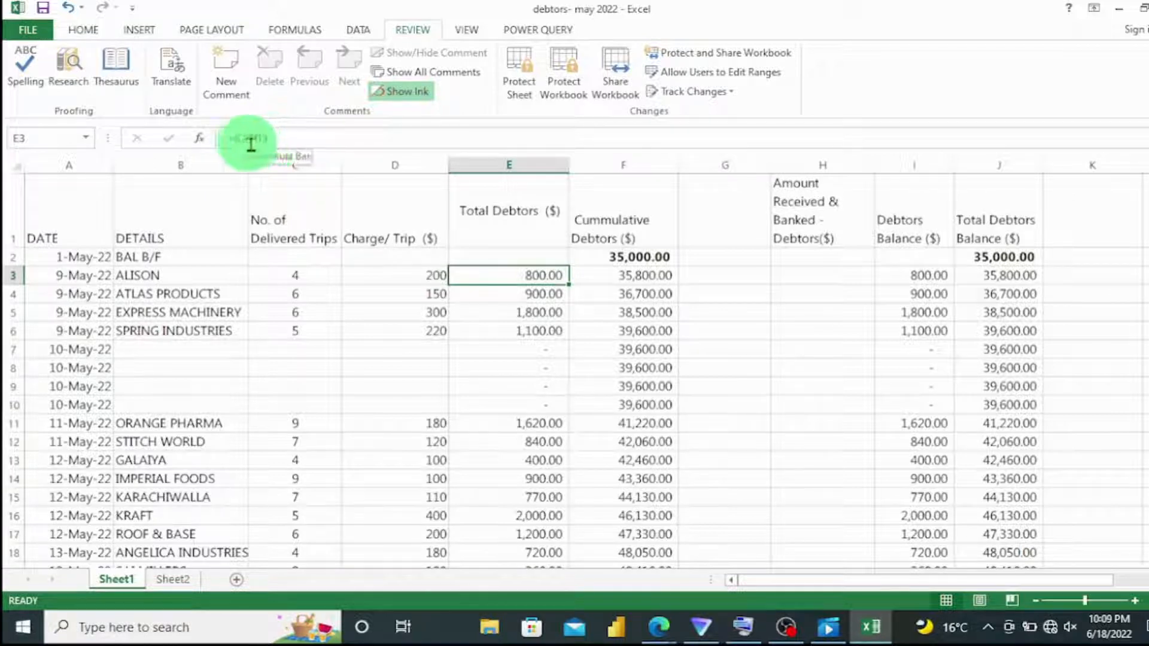
pyautogui.click(440, 370)
pyautogui.click(539, 363)
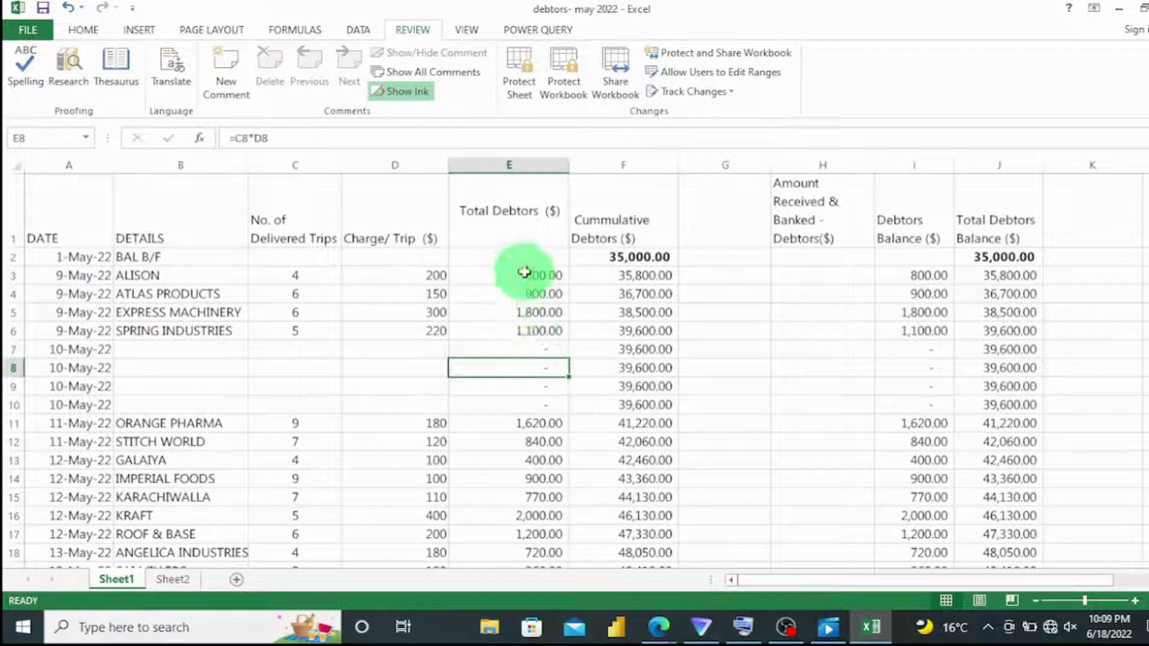
pyautogui.moveTo(509, 156); pyautogui.dragTo(619, 164)
pyautogui.click(620, 163)
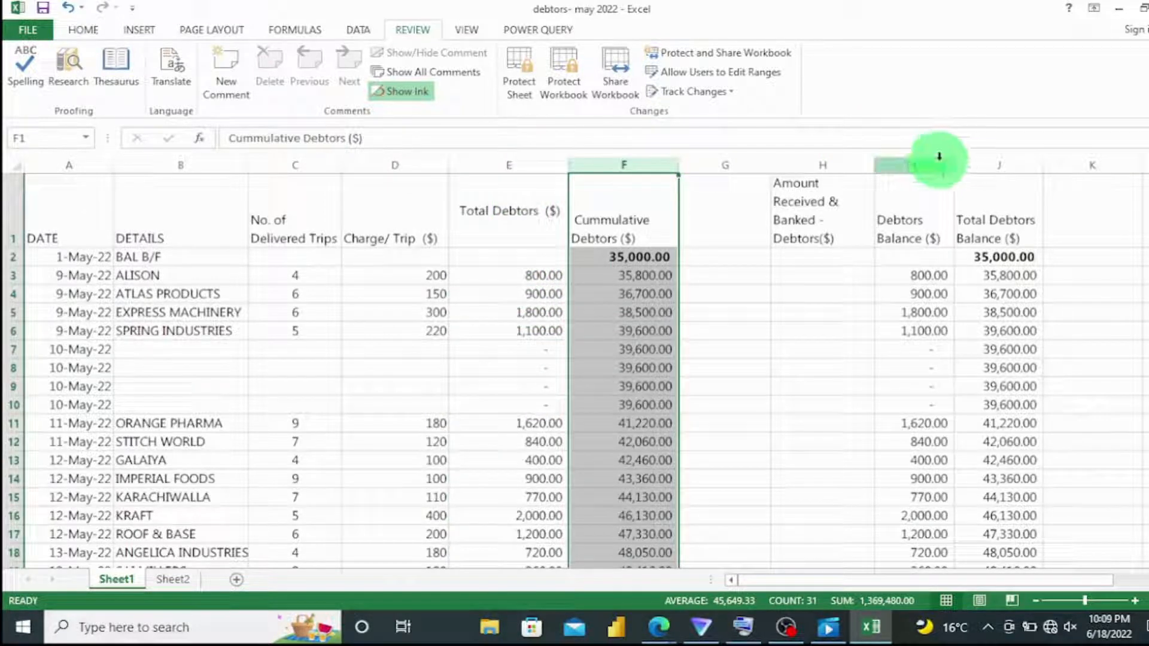
pyautogui.click(931, 161)
pyautogui.click(1002, 173)
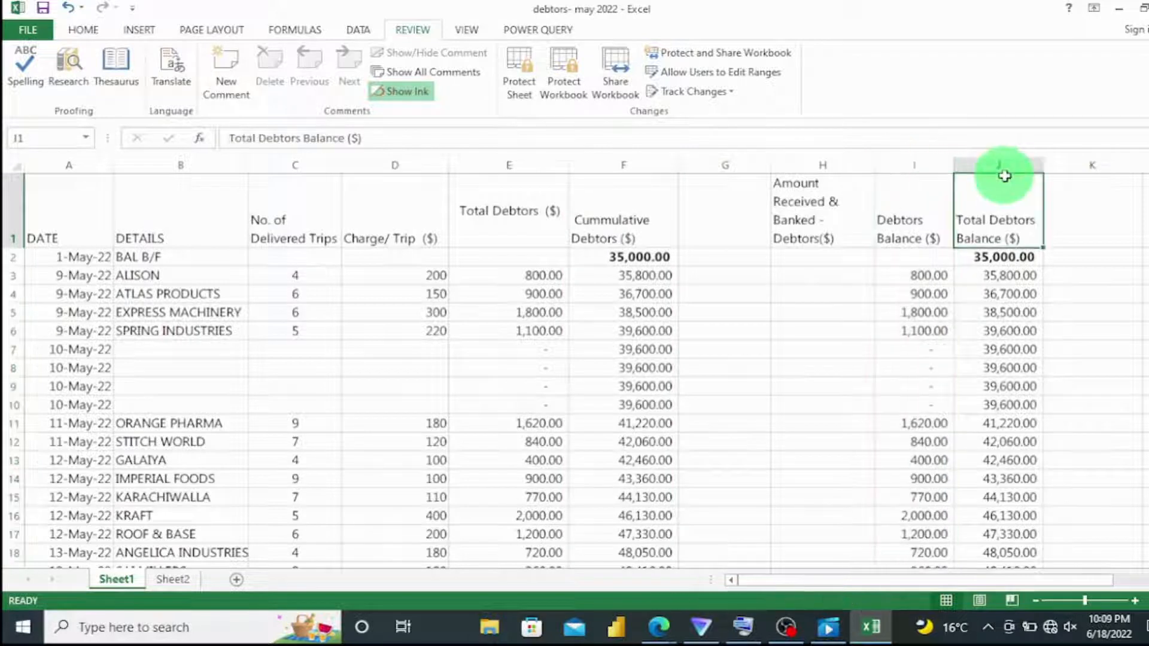
pyautogui.click(1002, 163)
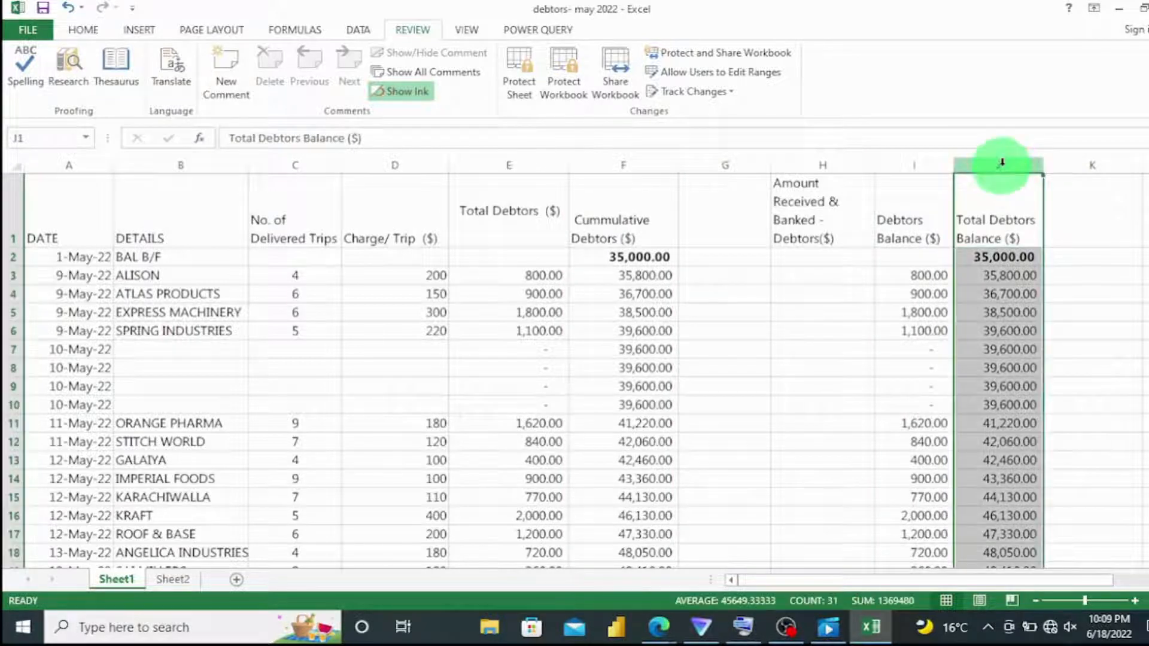
pyautogui.click(540, 317)
pyautogui.click(521, 350)
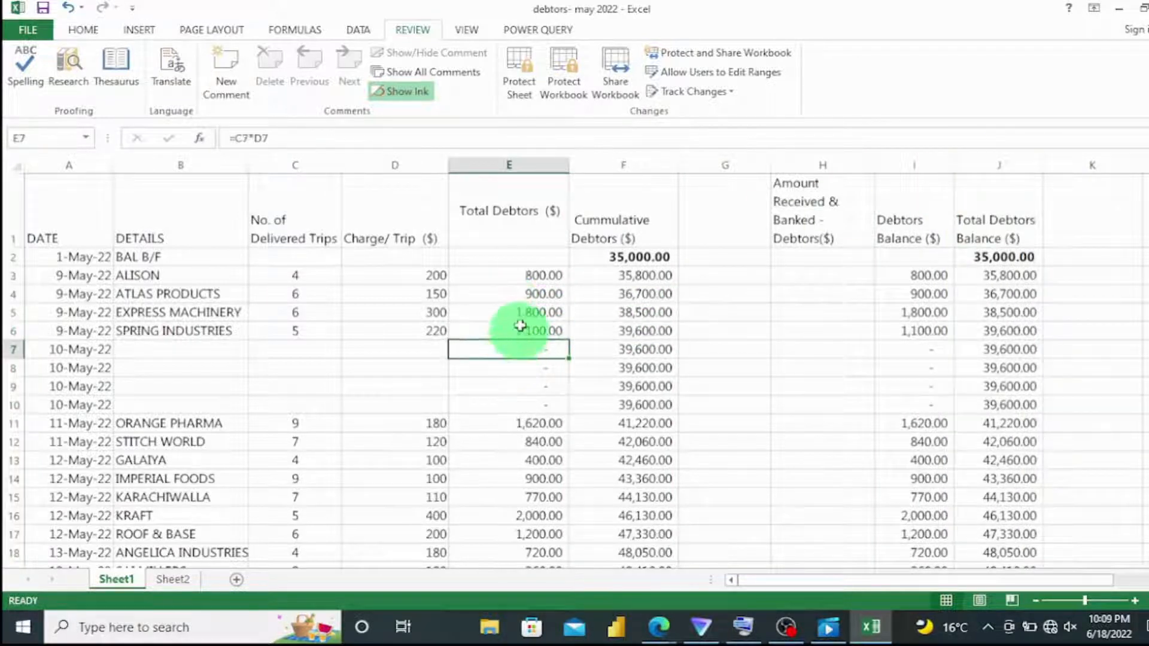
# Fill the Total Debtors cells E3:E6 with yellow
pyautogui.click(524, 280)
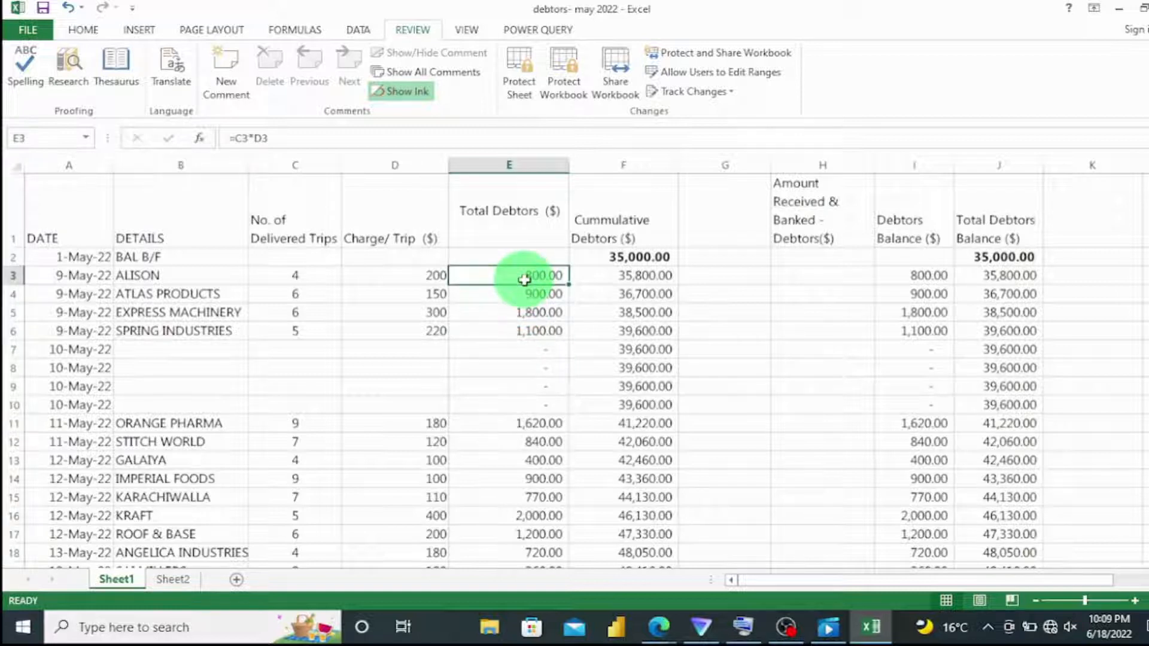
pyautogui.moveTo(523, 275); pyautogui.dragTo(521, 332)
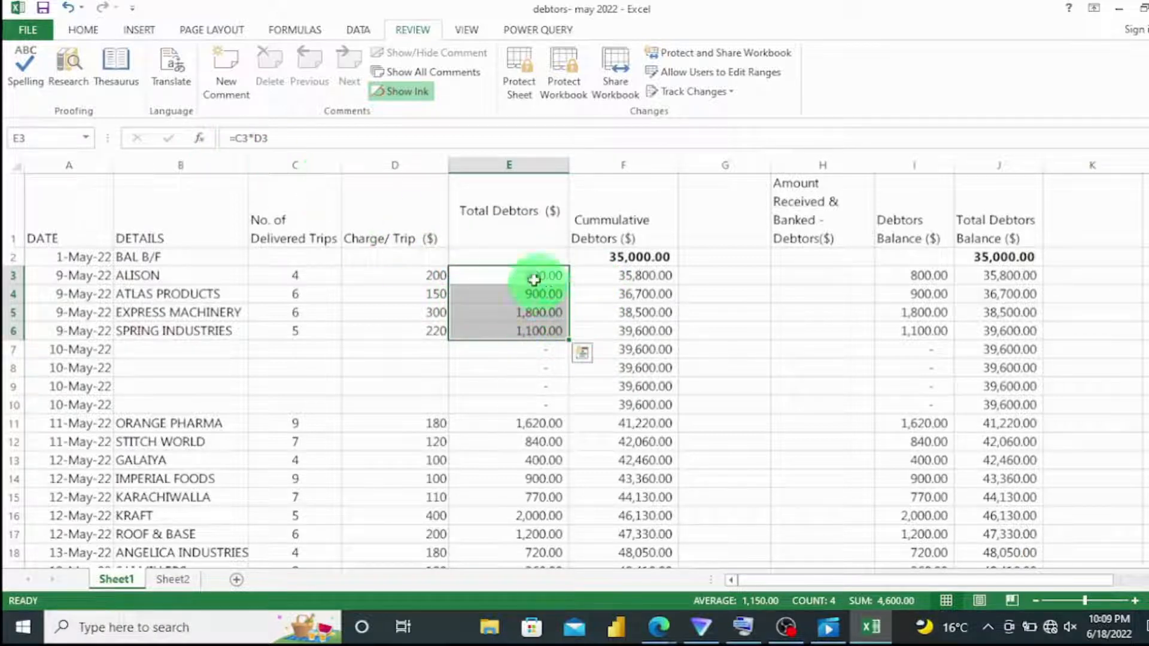
pyautogui.click(84, 31)
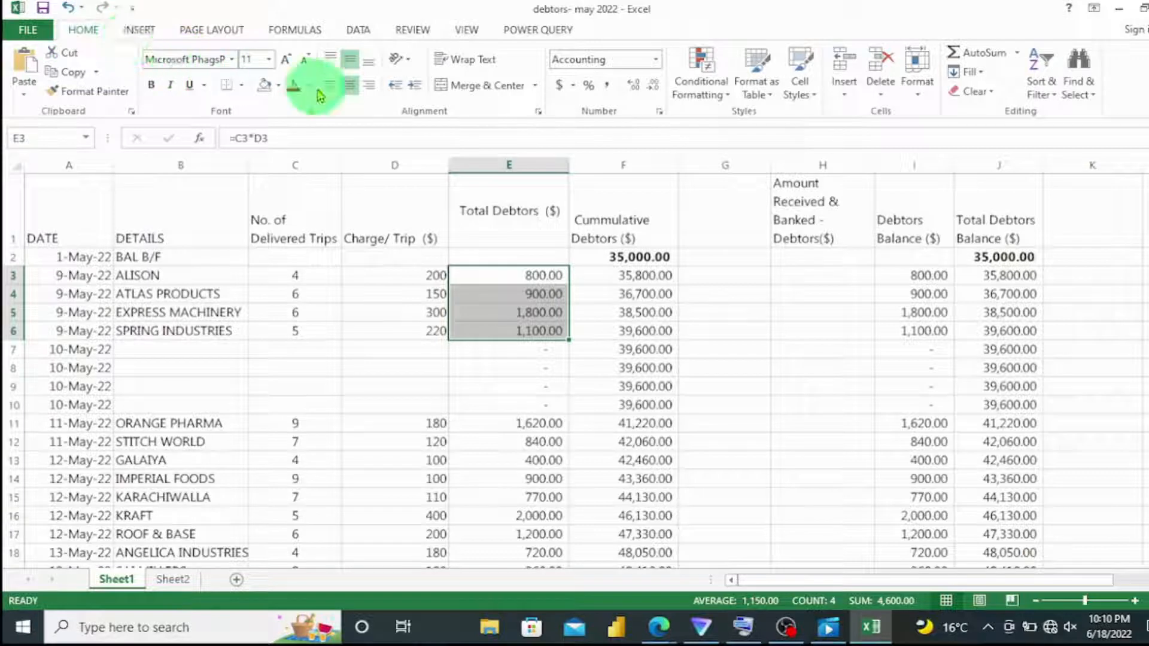
pyautogui.click(280, 87)
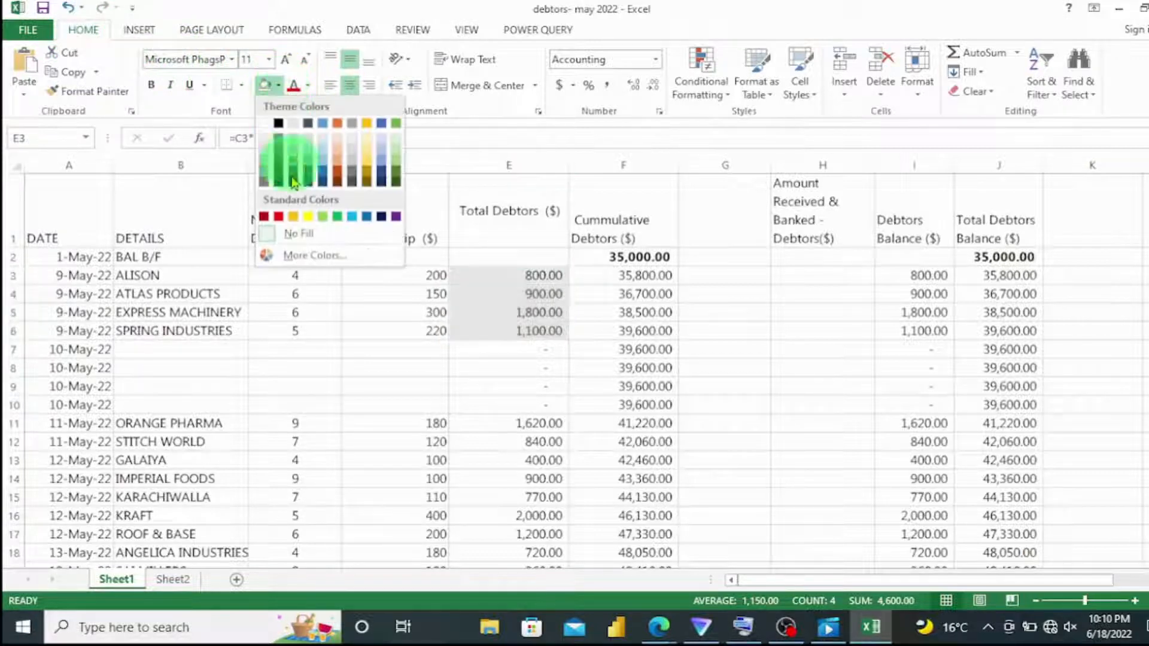
pyautogui.click(308, 219)
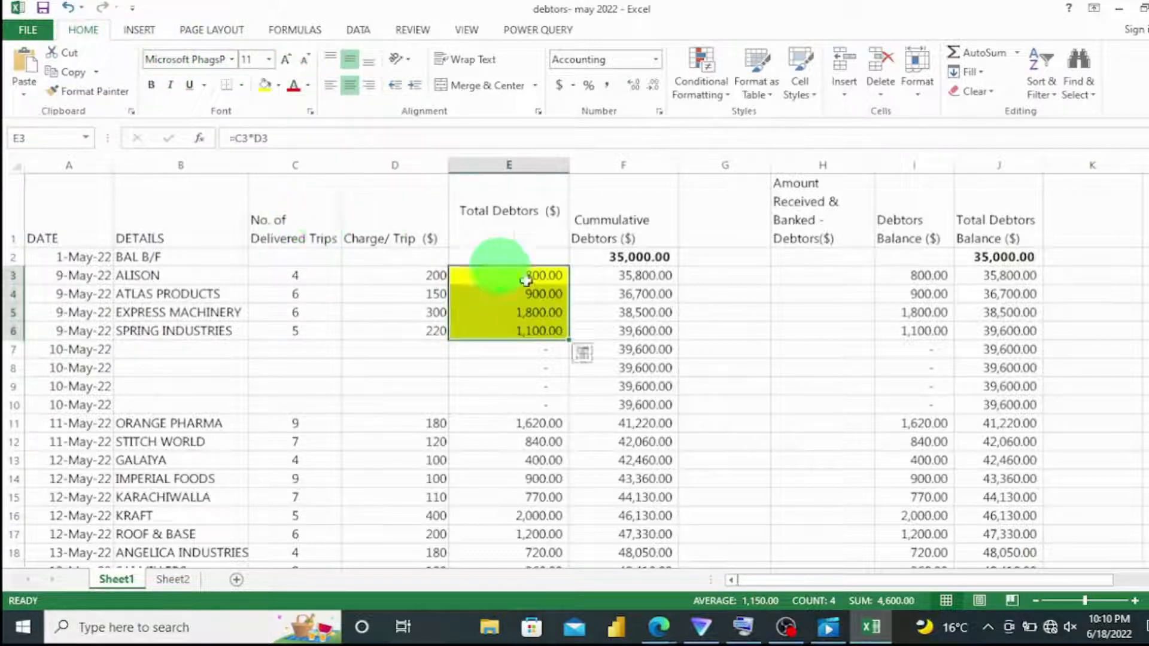
# Set the cell protection of E3:E6 to Hidden and not Locked
pyautogui.rightClick(510, 311)
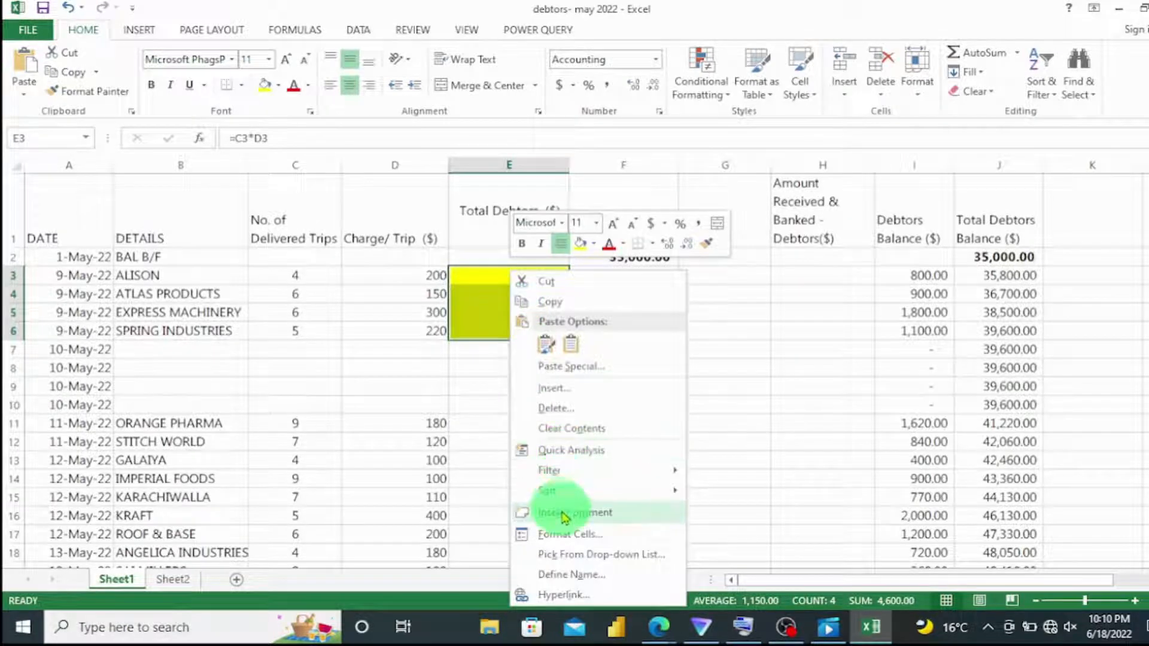
pyautogui.click(563, 538)
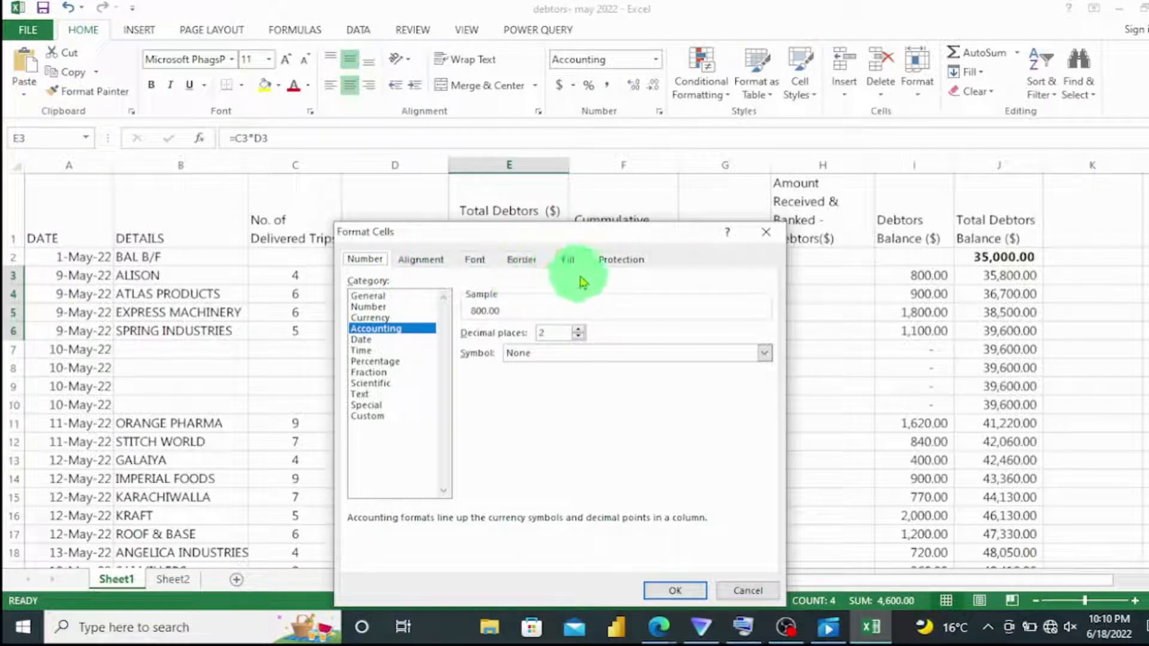
pyautogui.click(634, 267)
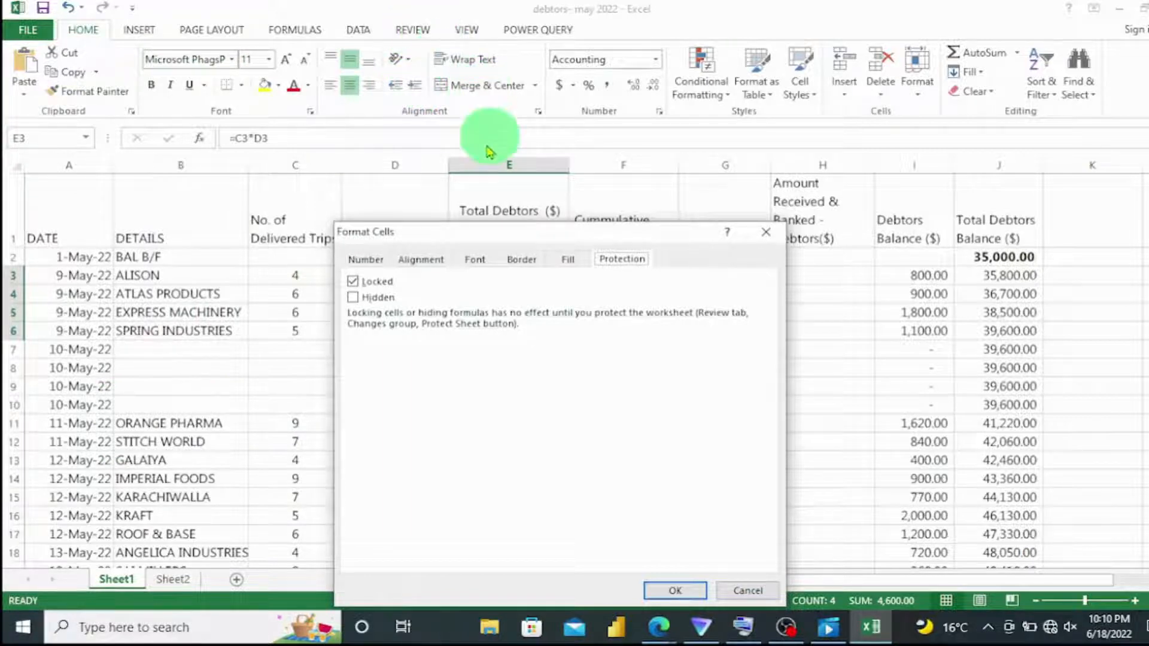
pyautogui.click(370, 284)
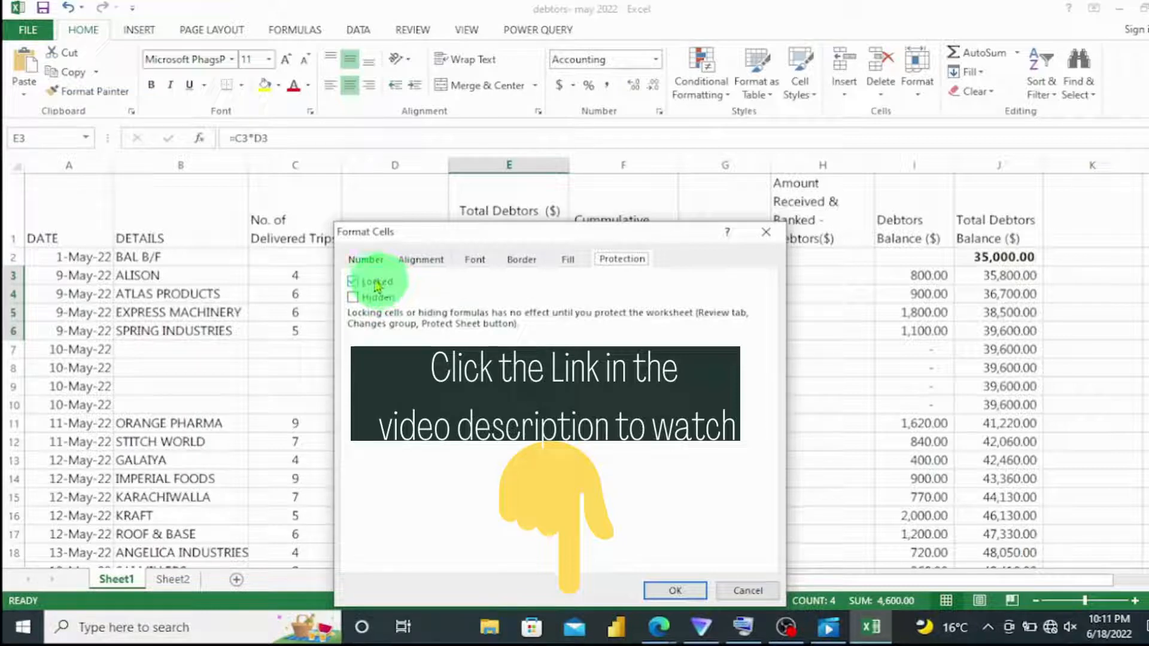
pyautogui.click(353, 283)
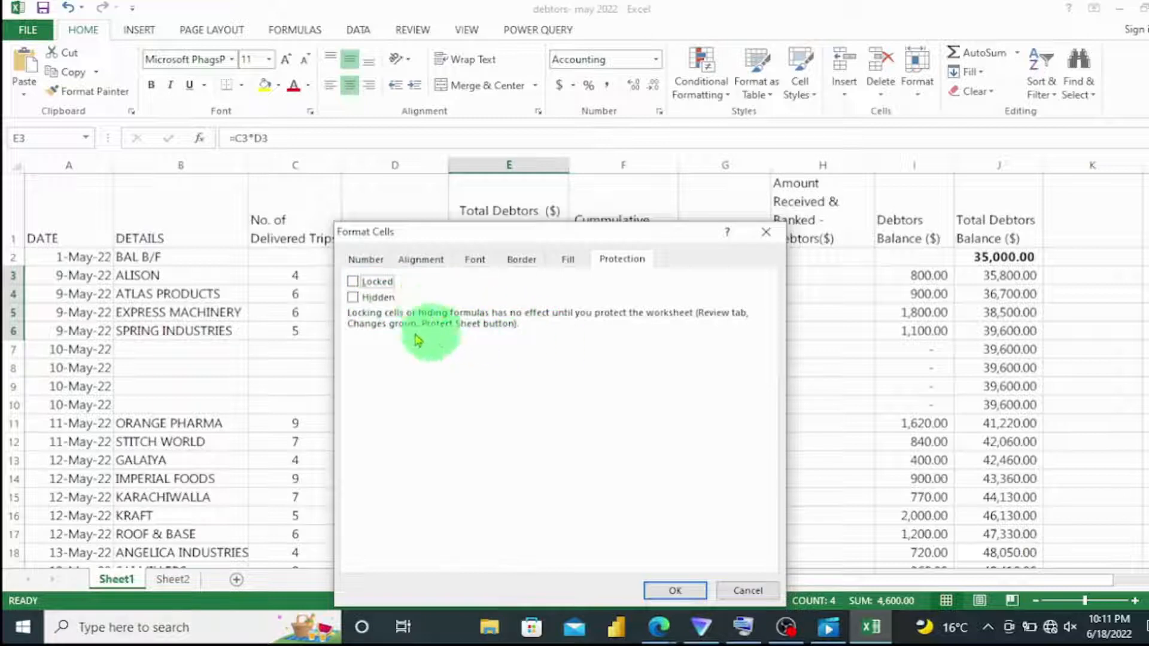
pyautogui.moveTo(623, 231); pyautogui.dragTo(636, 362)
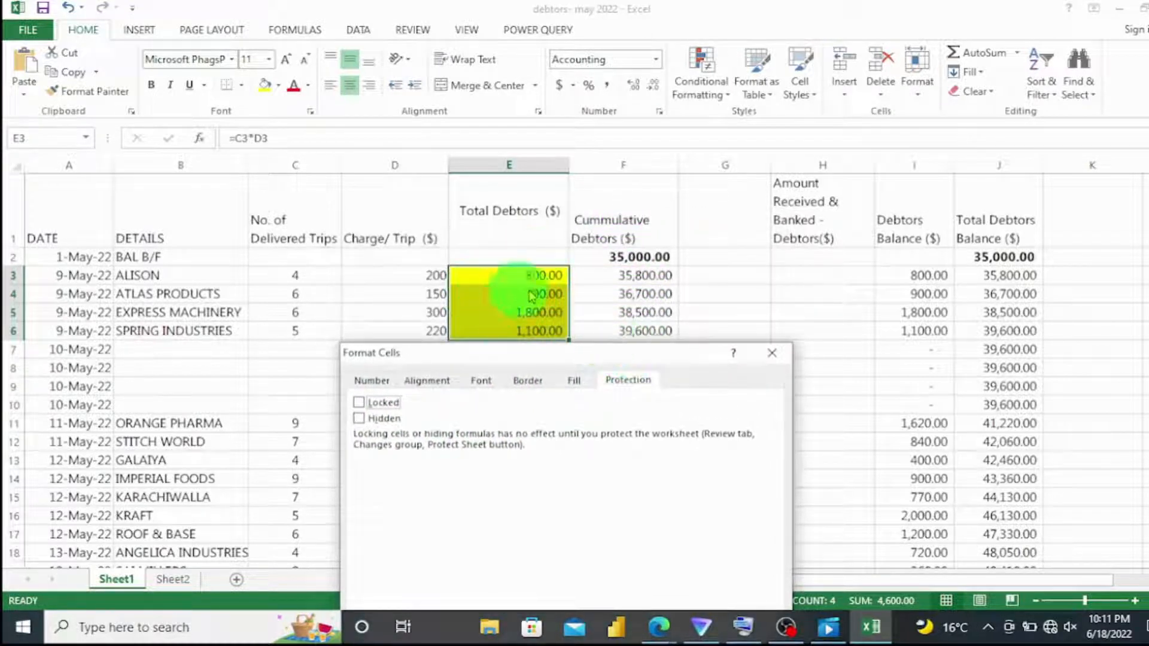
pyautogui.click(360, 421)
pyautogui.moveTo(573, 366); pyautogui.dragTo(578, 238)
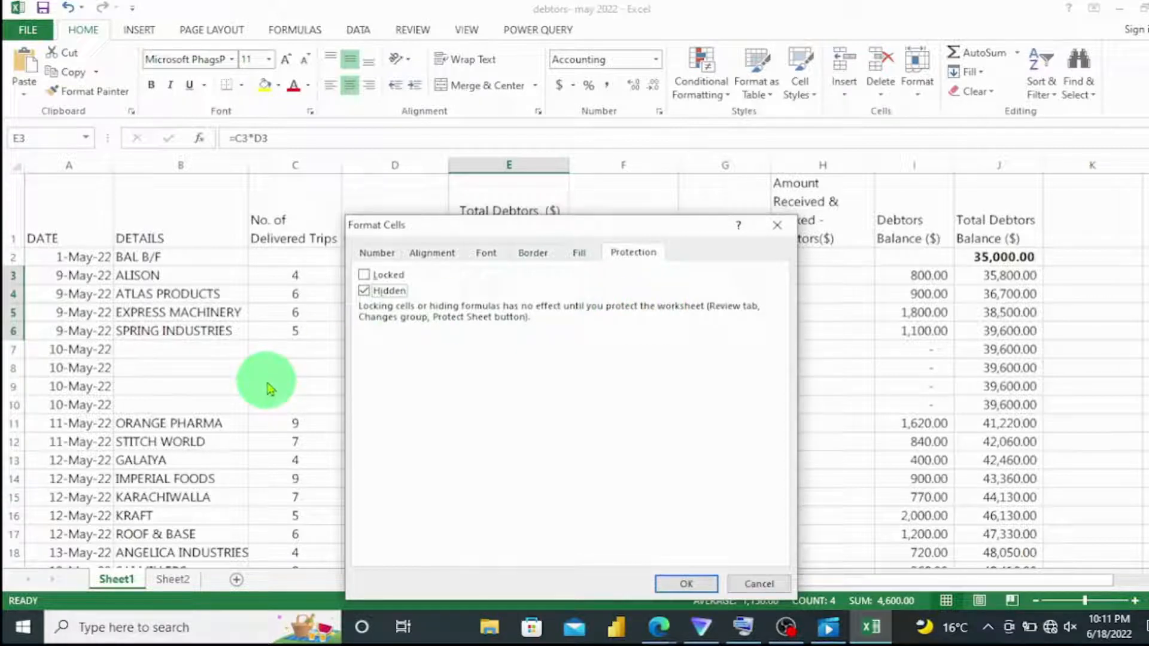
pyautogui.click(701, 593)
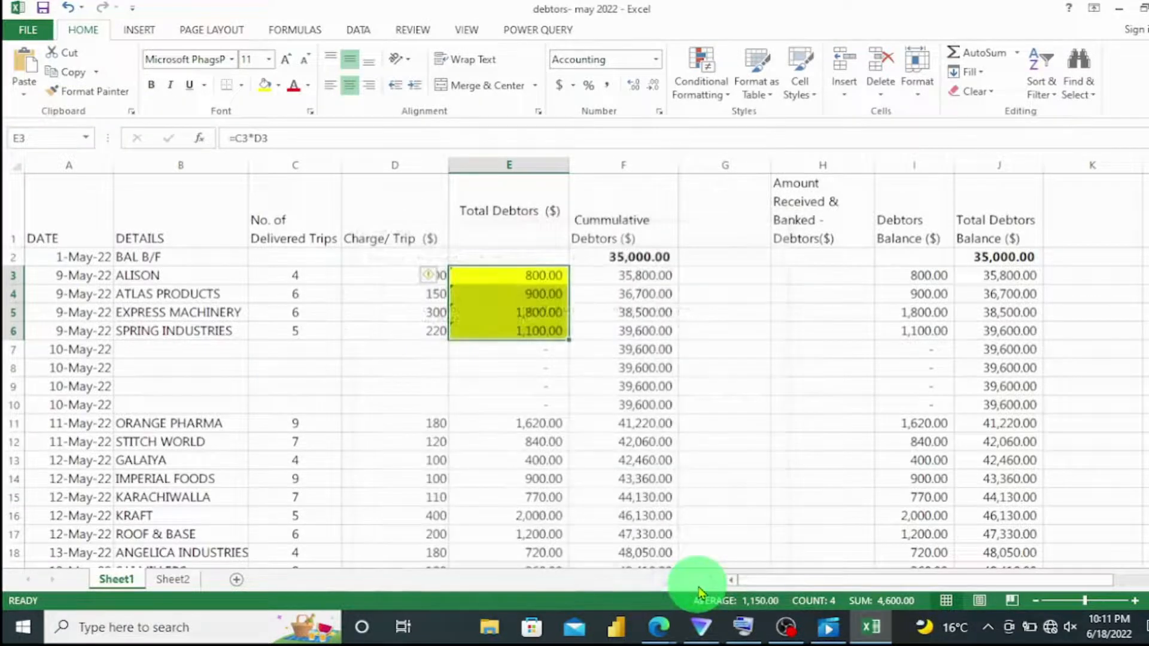
# Check the formulas in E3 and E6, and protect the sheet with a password, entering and confirming it
pyautogui.click(519, 276)
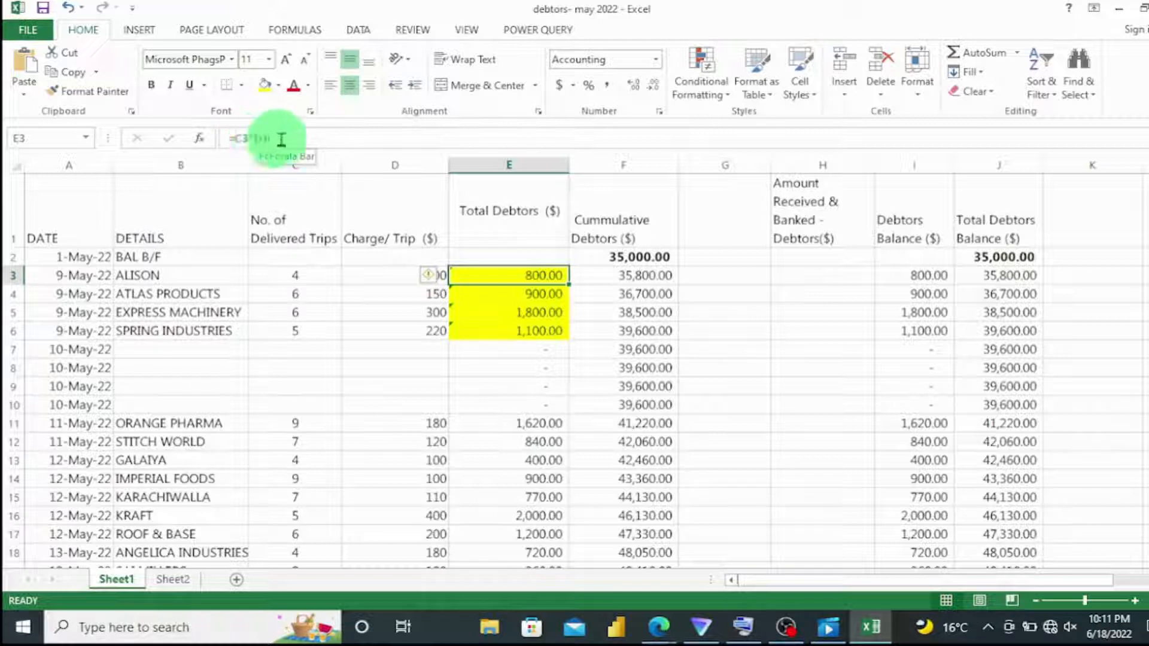
pyautogui.click(524, 332)
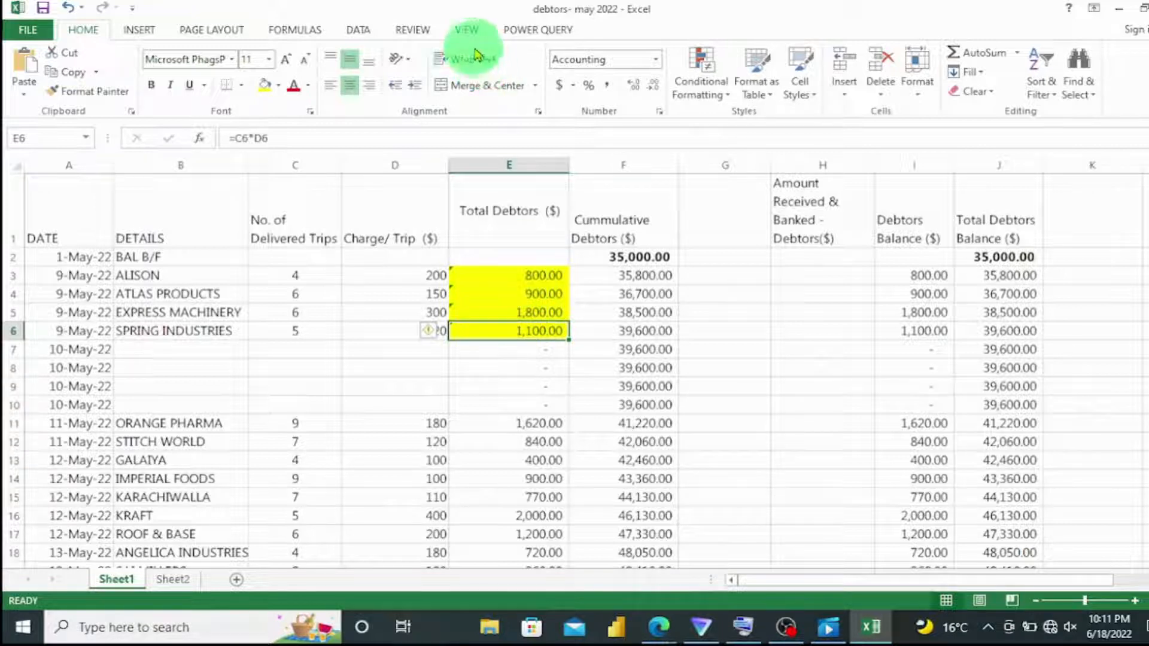
pyautogui.click(415, 32)
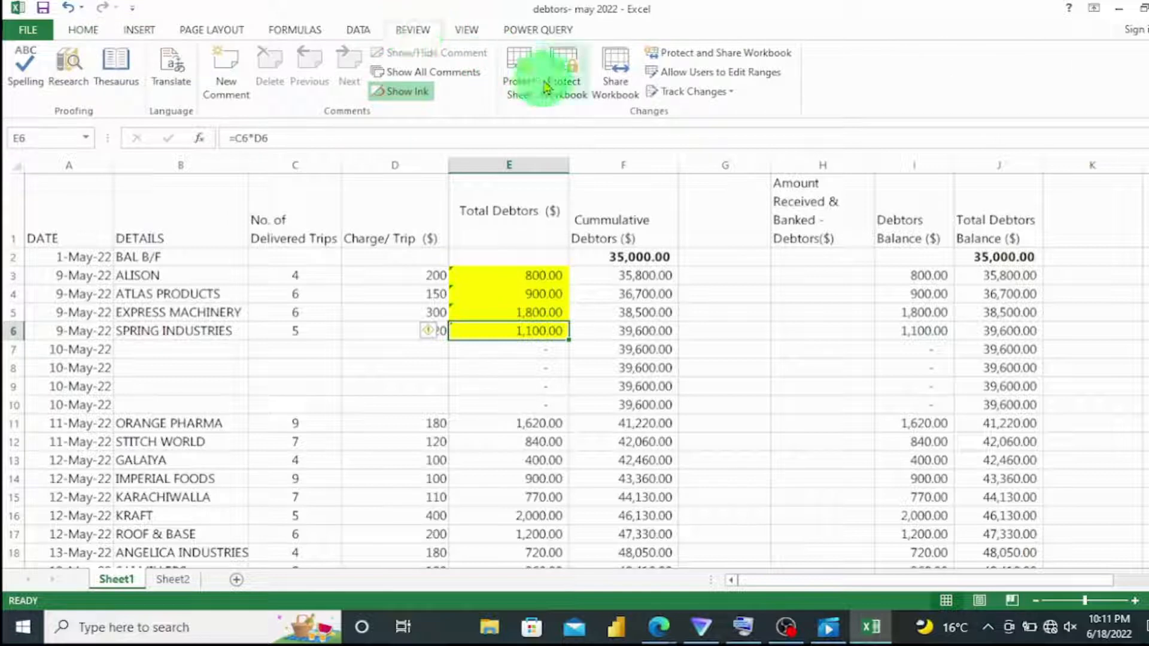
pyautogui.click(519, 89)
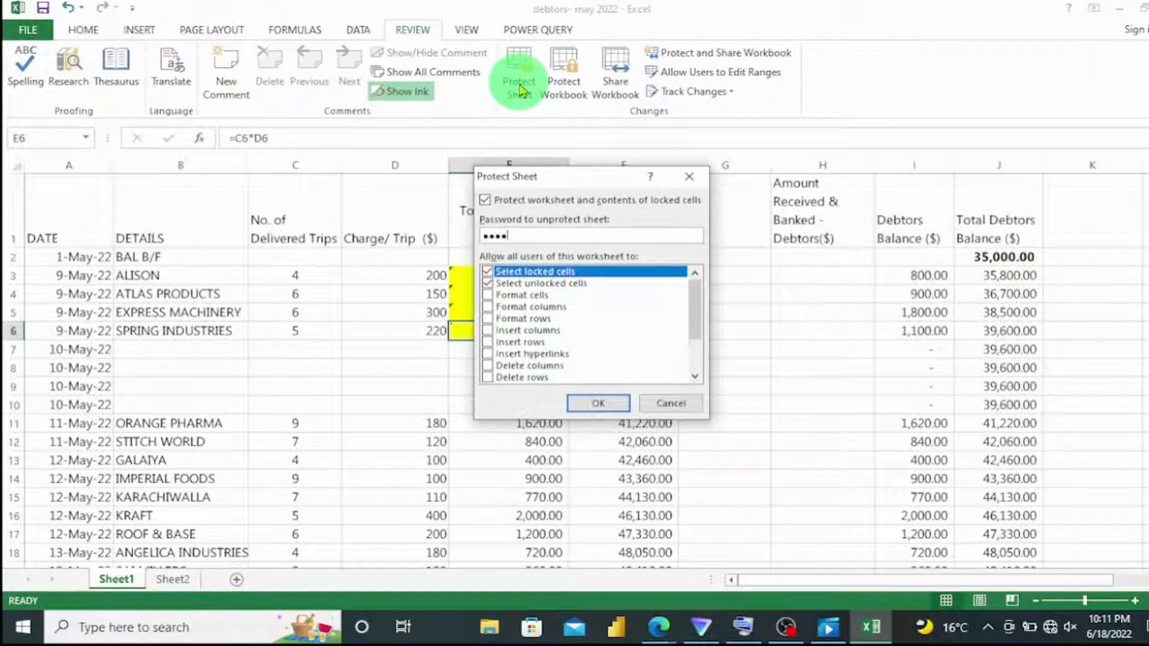
pyautogui.click(588, 404)
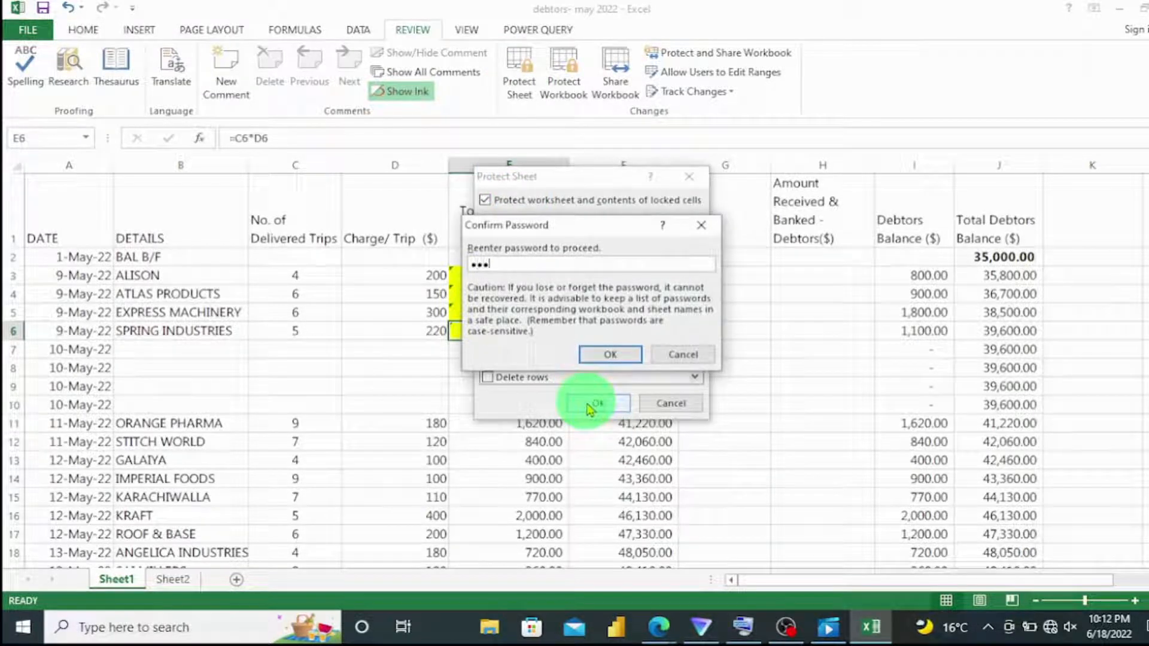
pyautogui.click(608, 353)
# Check whether formulas are shown for the Total Debtors cells E3 down to E7 on the protected sheet
pyautogui.click(526, 274)
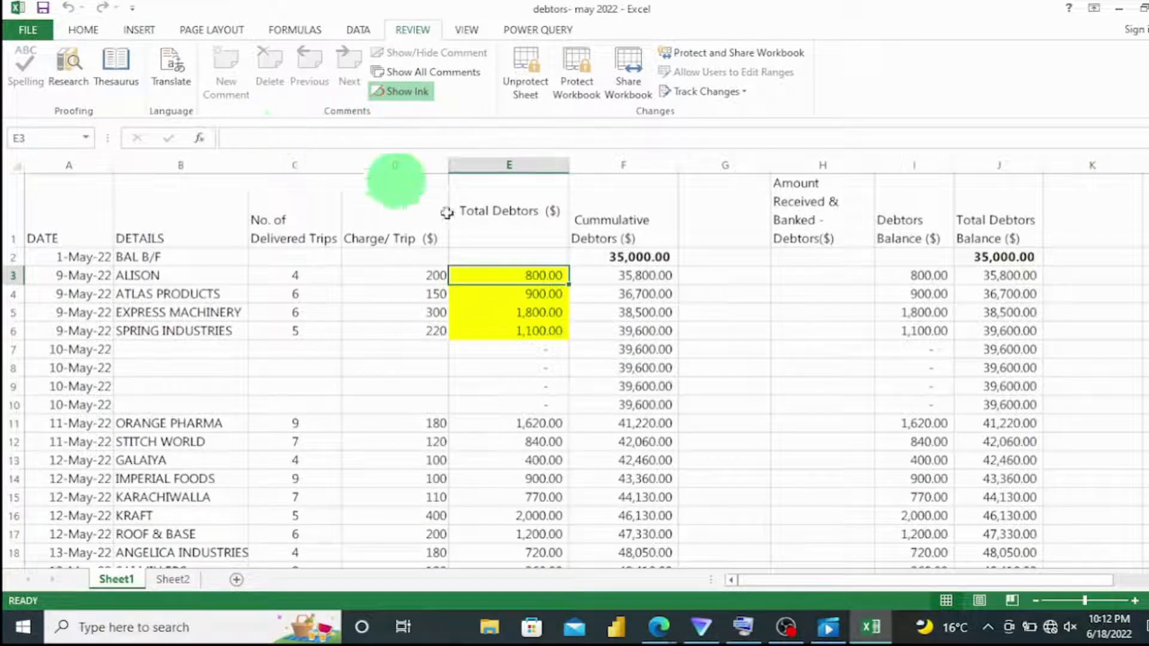
pyautogui.press('Down')
pyautogui.press('Down')
pyautogui.press('Down')
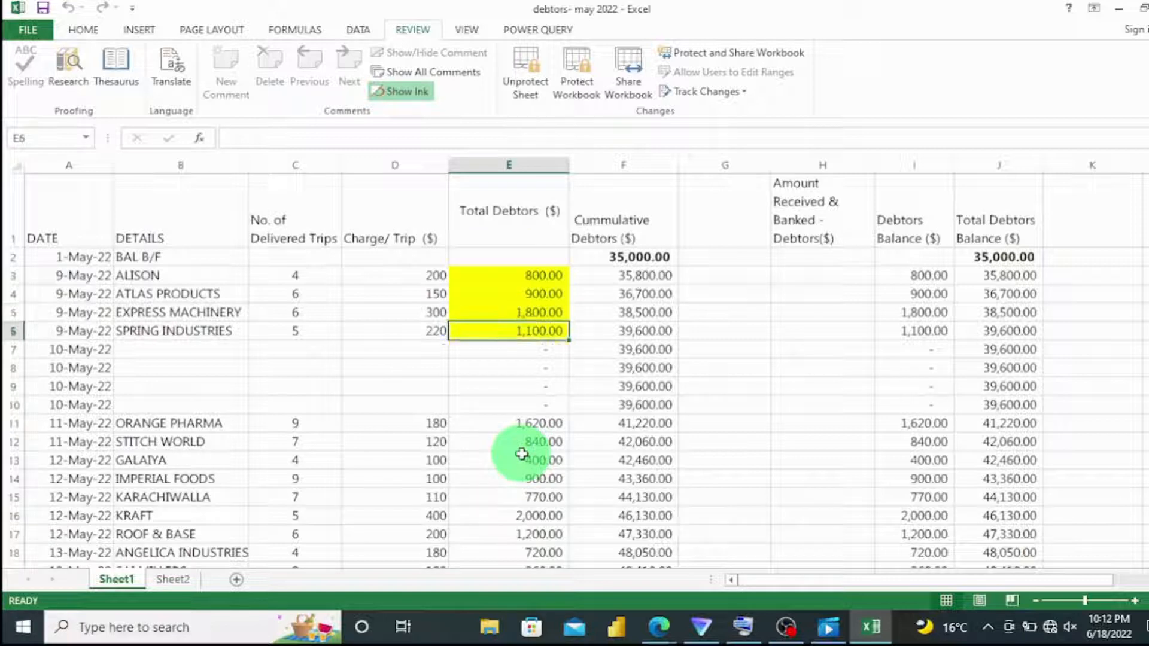
pyautogui.press('Down')
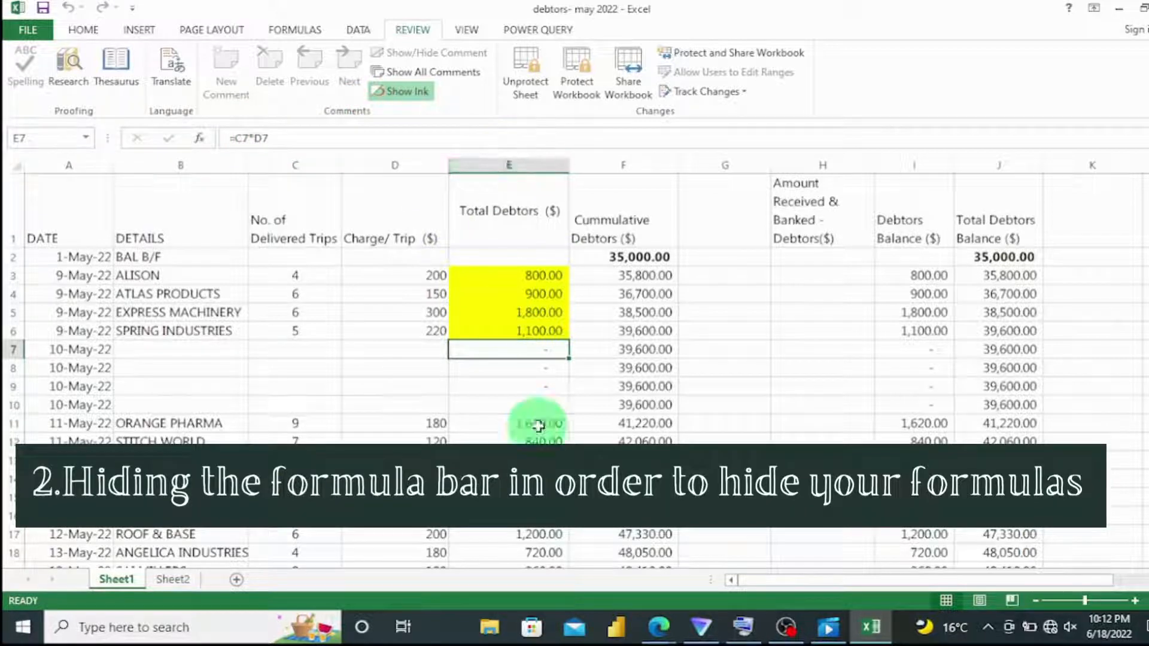
# Unprotect the sheet by entering its password
pyautogui.click(526, 84)
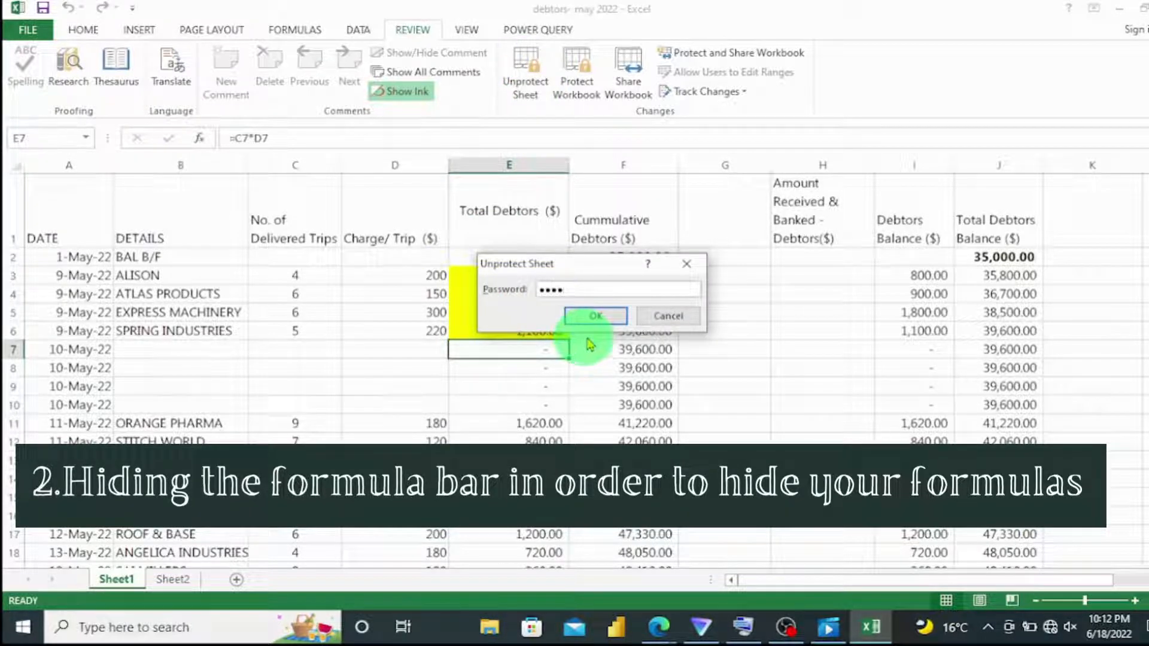
pyautogui.click(614, 320)
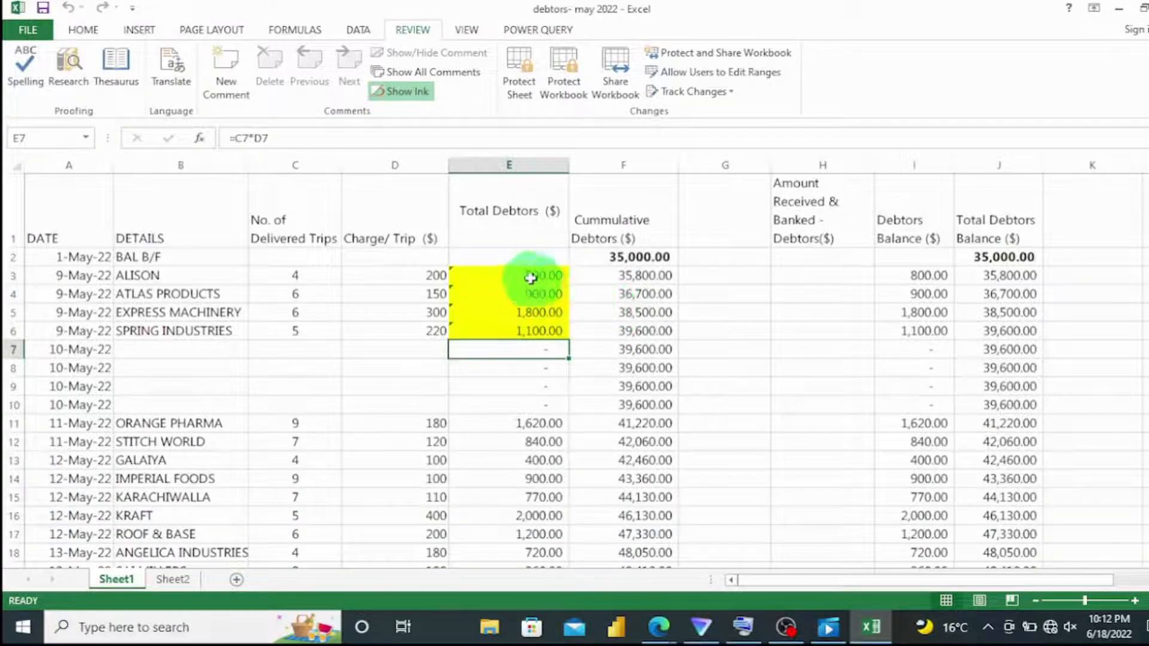
# Remove the yellow fill from the Total Debtors cells E3:E6
pyautogui.moveTo(525, 275); pyautogui.dragTo(525, 327)
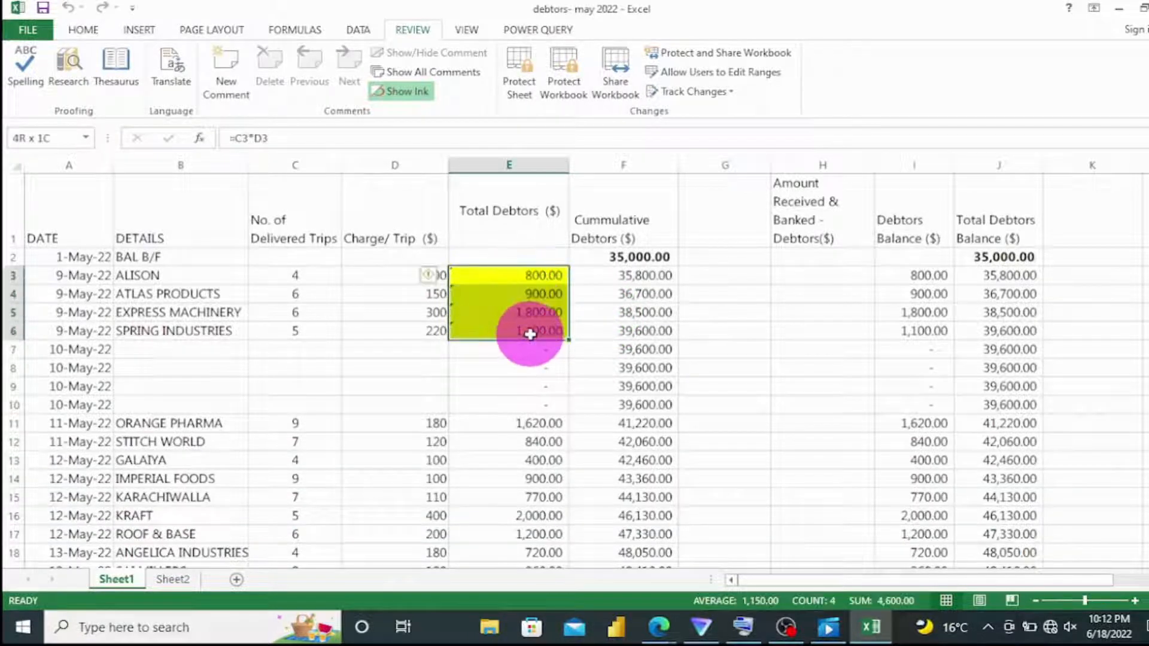
pyautogui.click(82, 30)
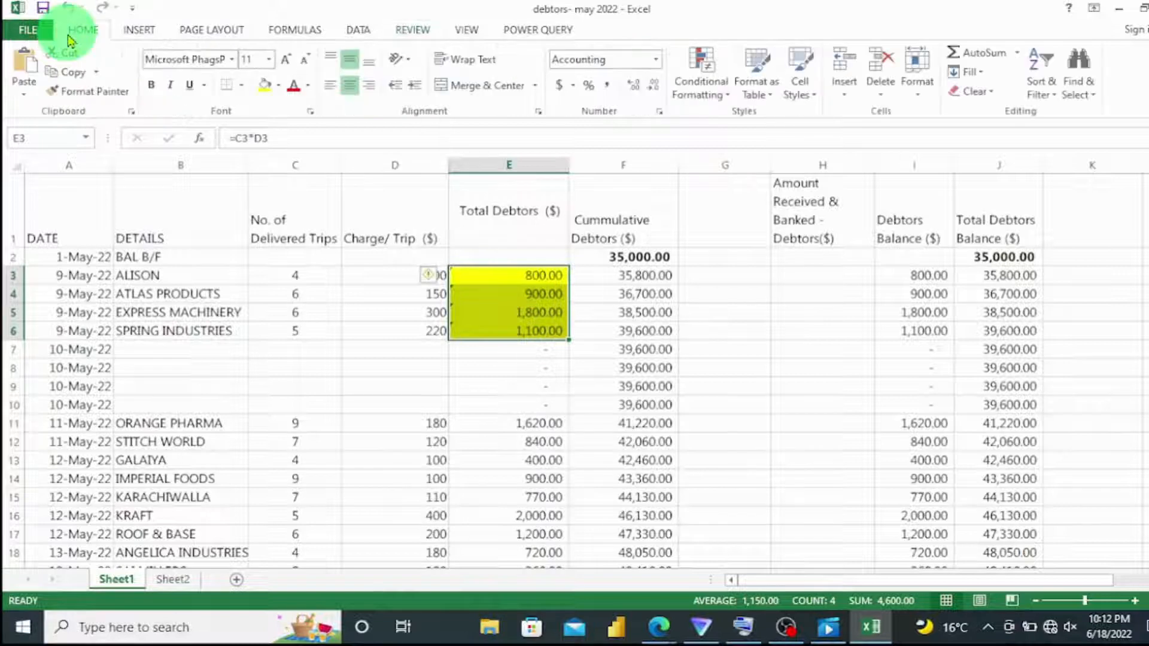
pyautogui.click(280, 88)
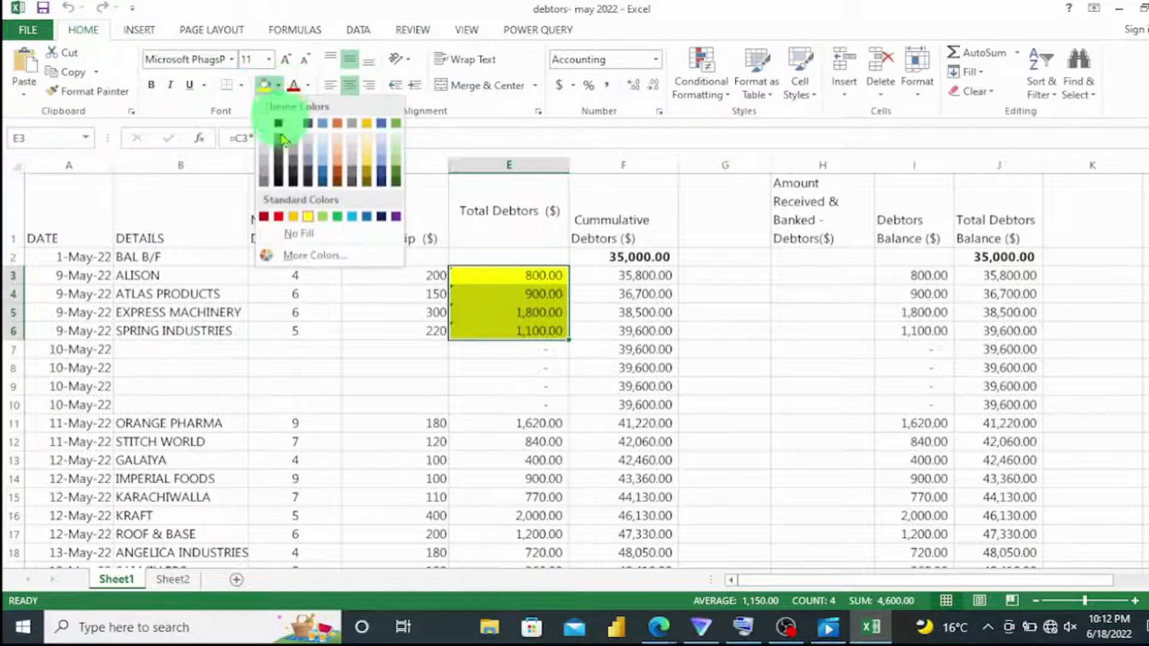
pyautogui.click(286, 239)
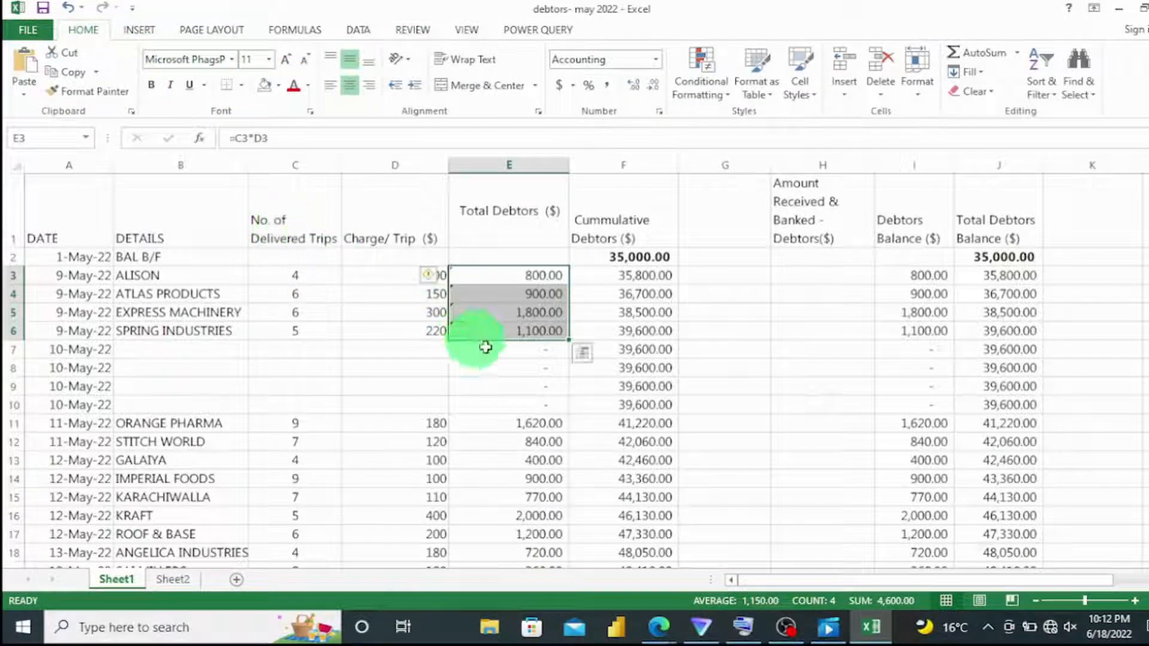
pyautogui.click(536, 385)
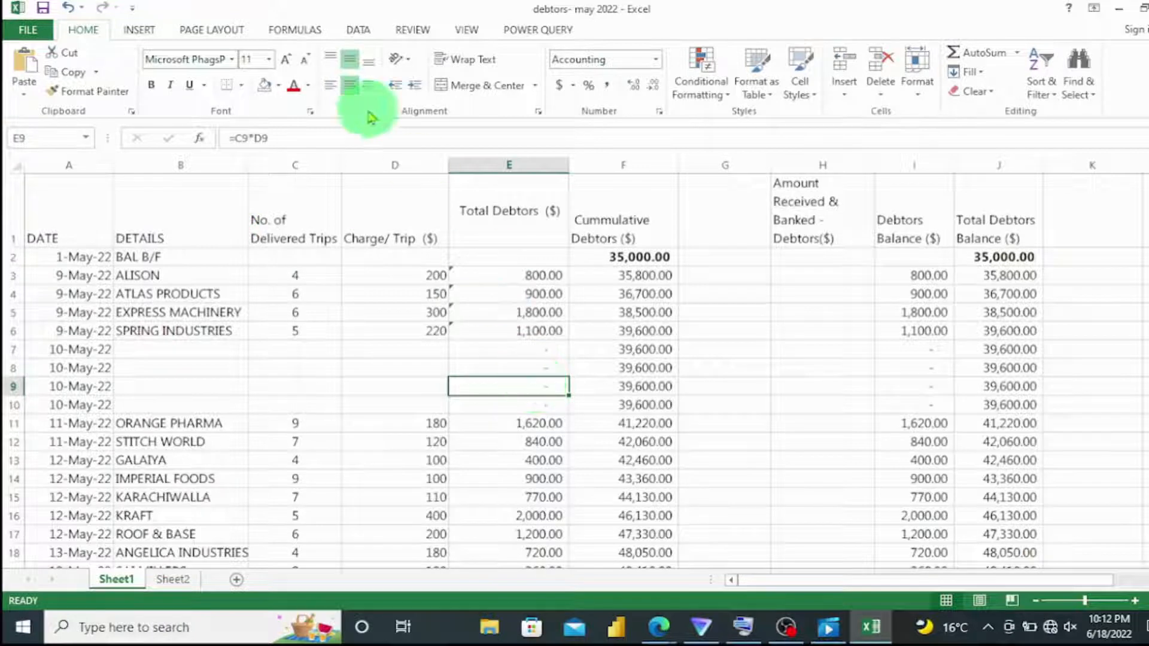
# Hide the formula bar by disabling Show formula bar in the Display section of the advanced Excel options
pyautogui.click(280, 137)
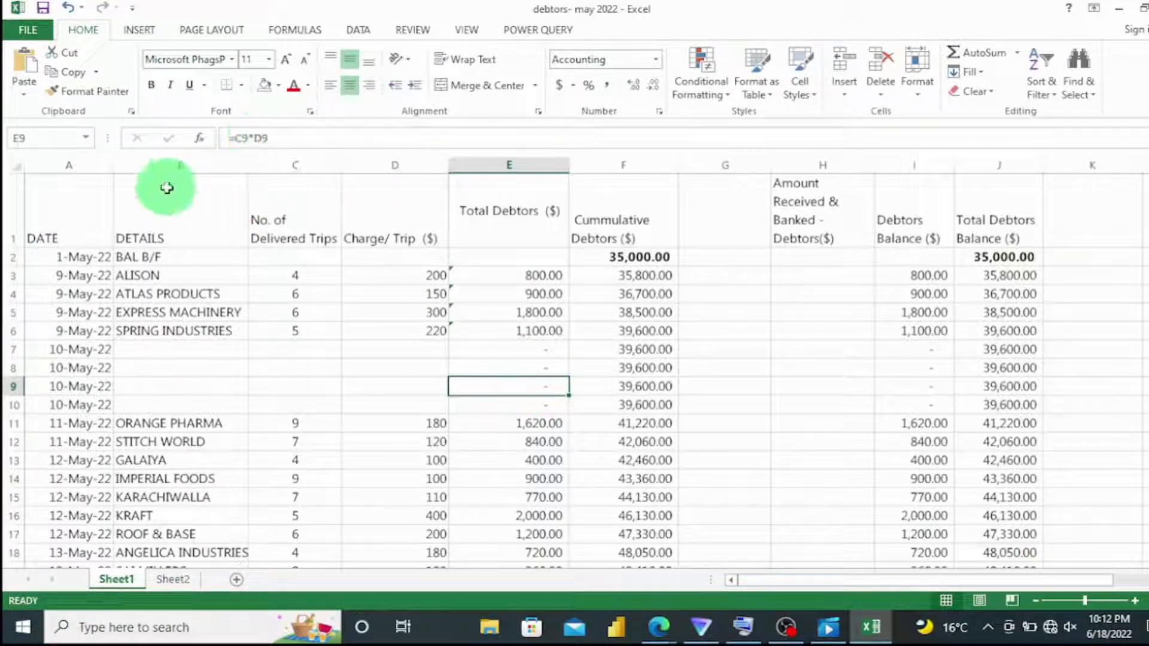
pyautogui.click(28, 36)
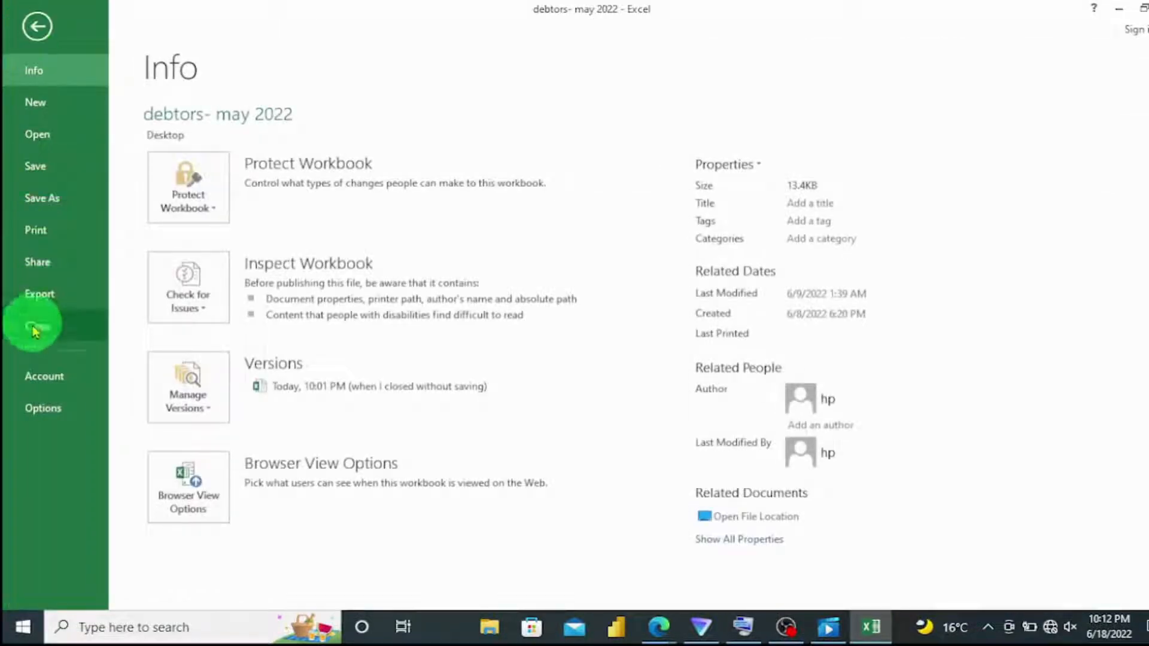
pyautogui.click(31, 411)
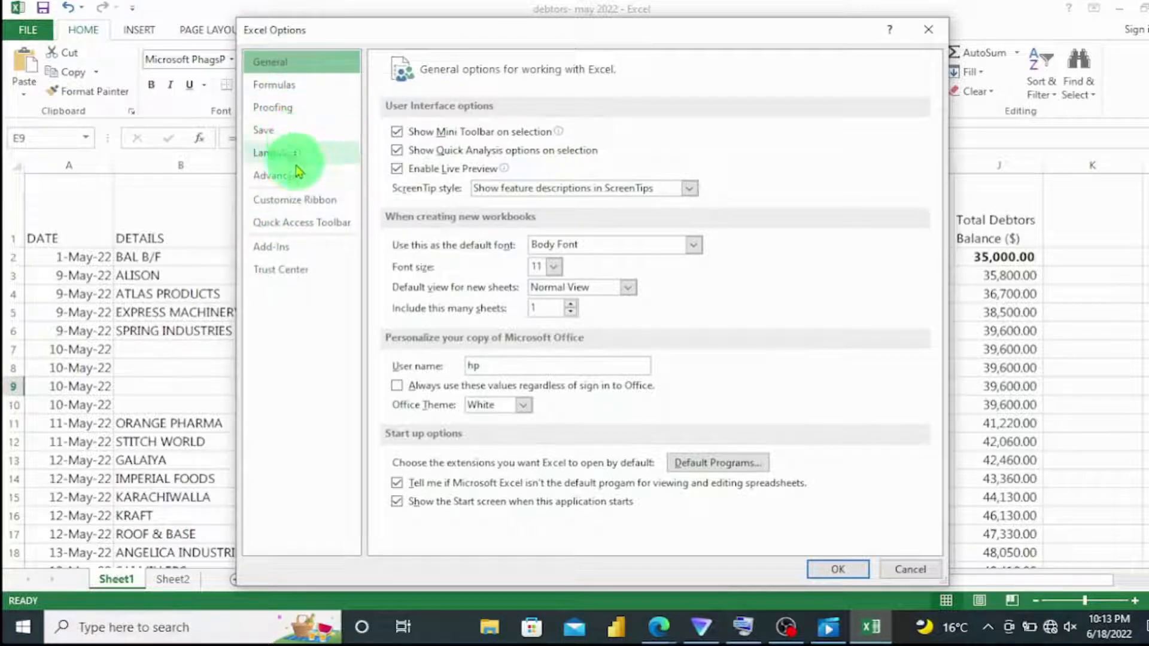
pyautogui.click(296, 183)
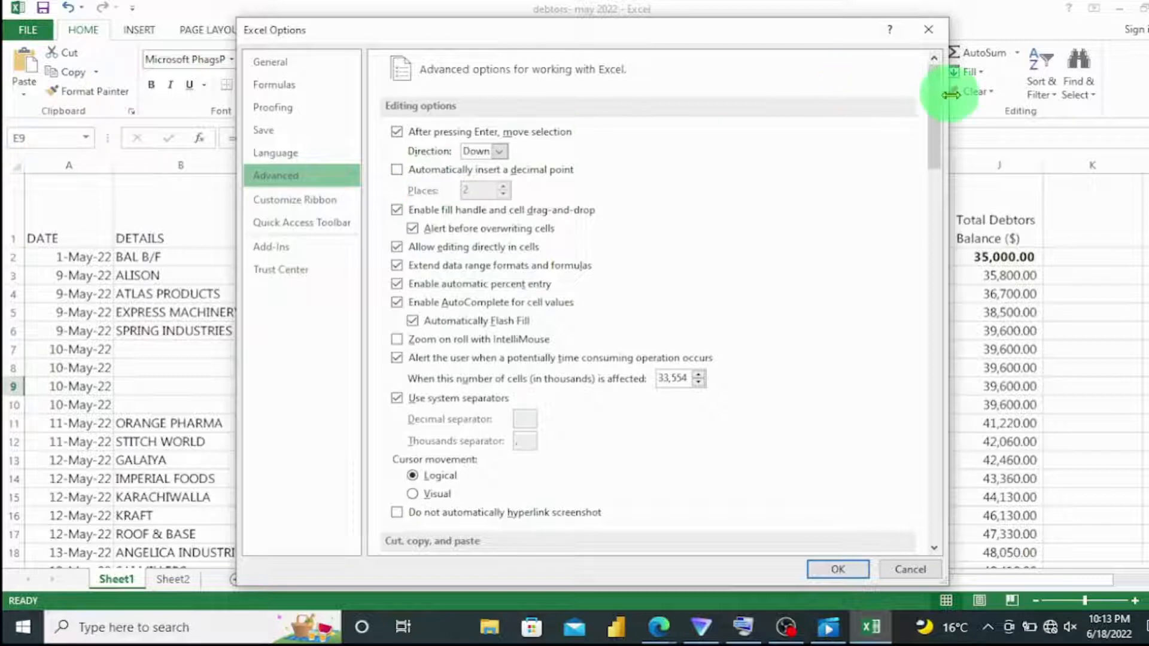
pyautogui.scroll(-1, 940, 98)
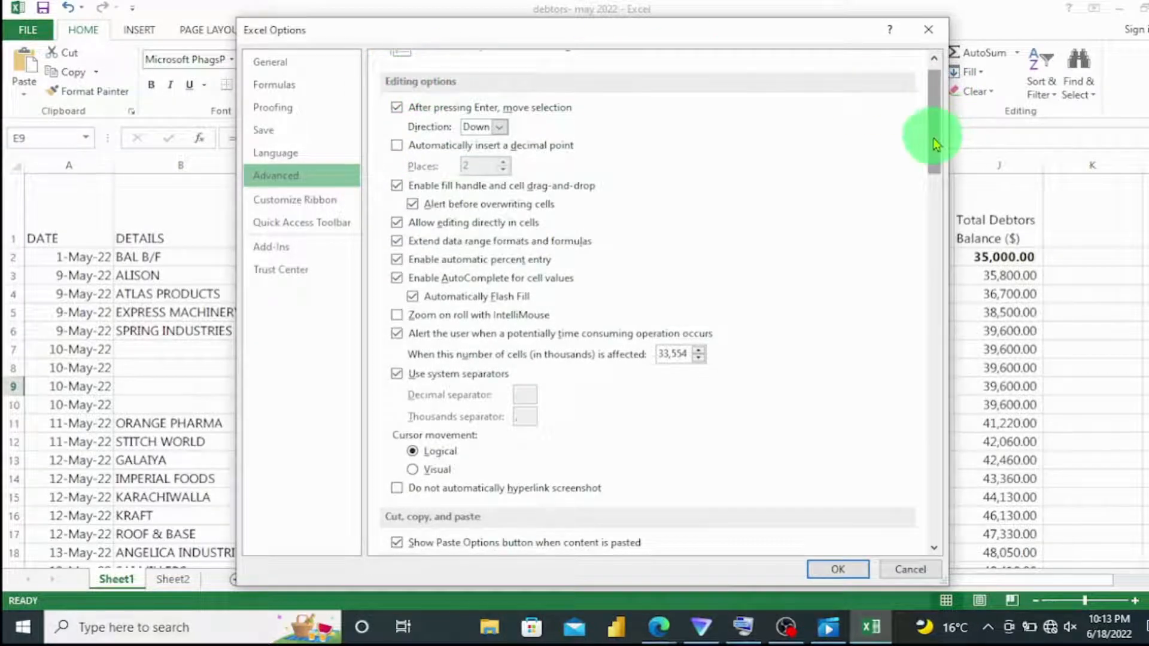
pyautogui.moveTo(934, 137); pyautogui.dragTo(937, 191)
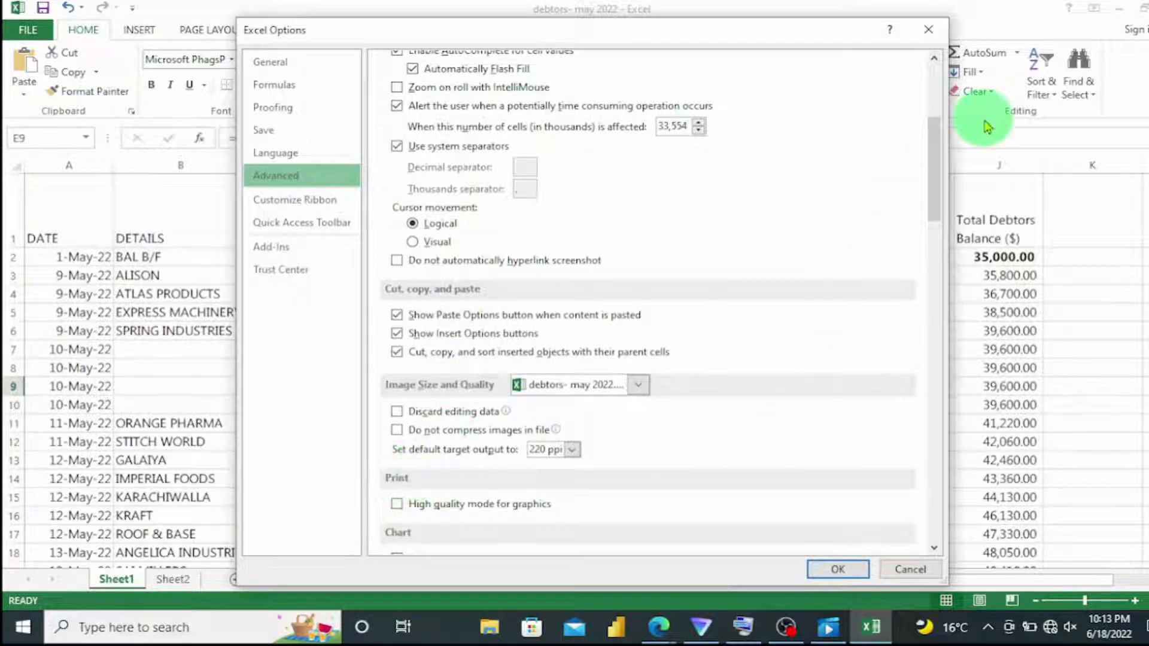
pyautogui.moveTo(937, 173); pyautogui.dragTo(937, 239)
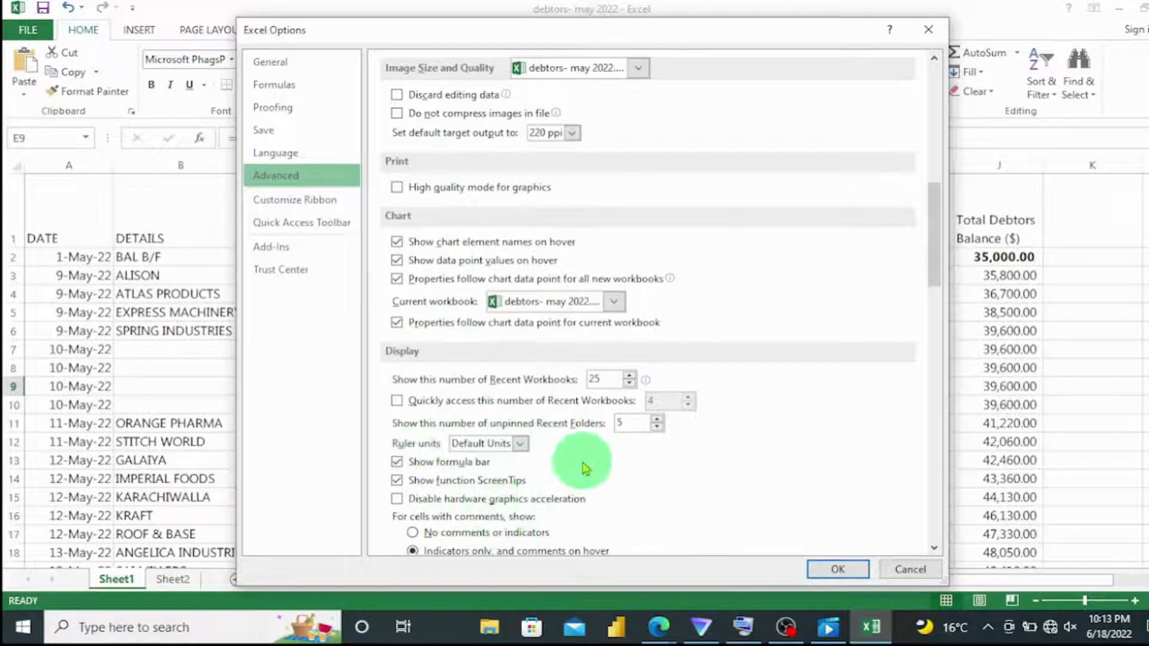
pyautogui.click(412, 467)
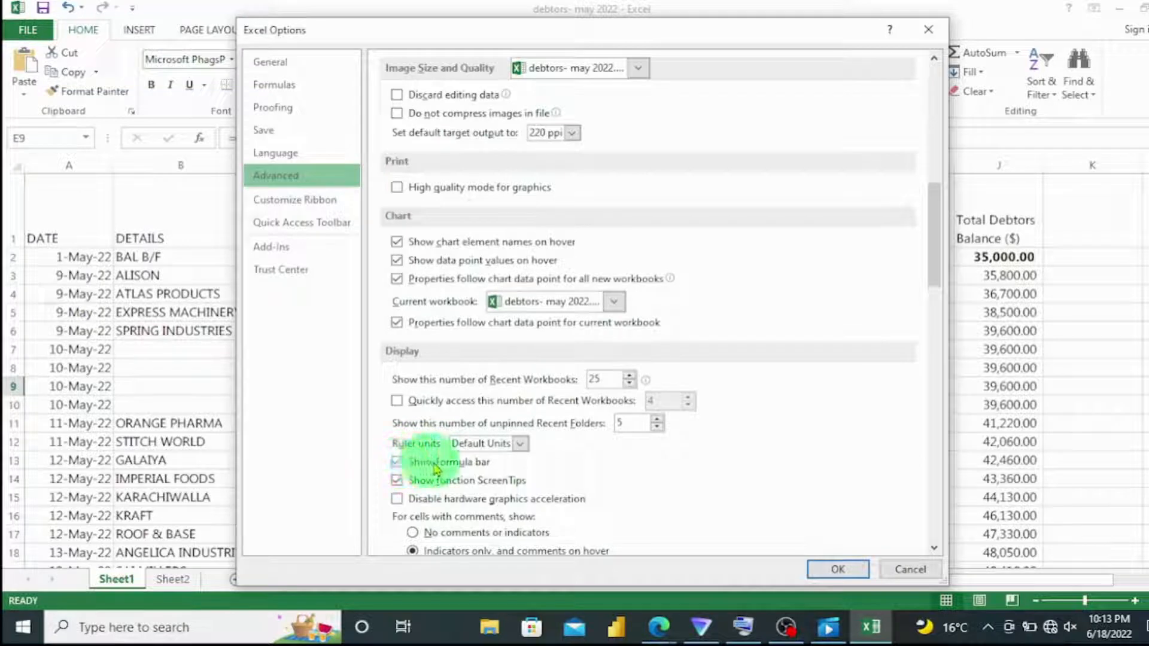
pyautogui.click(407, 458)
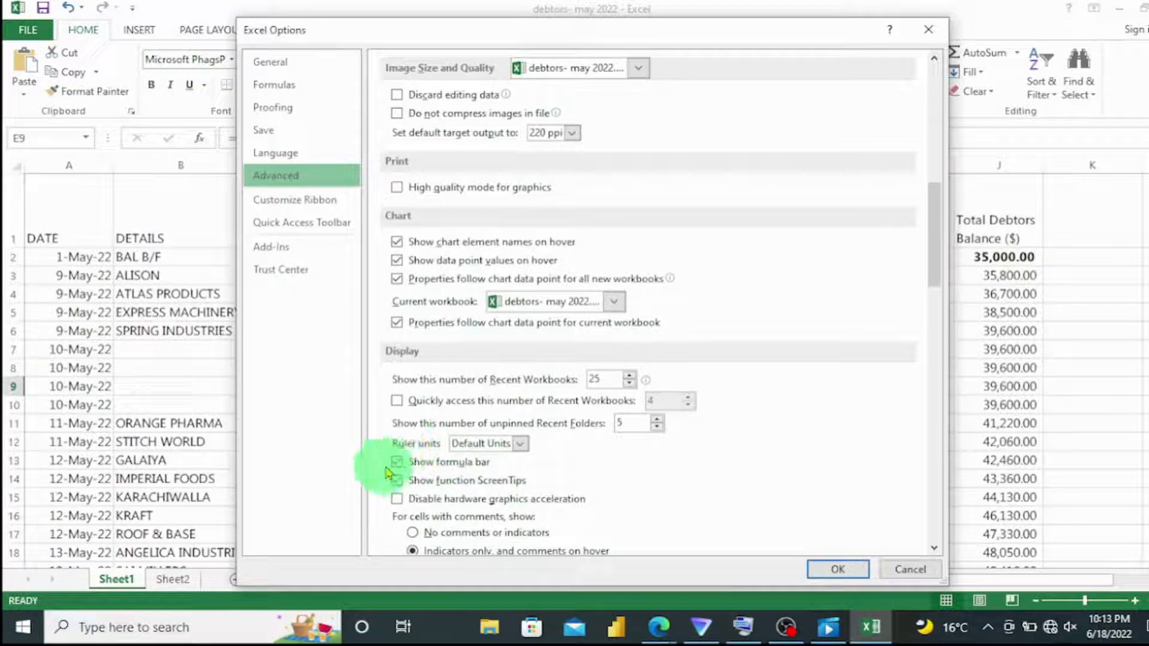
pyautogui.click(398, 464)
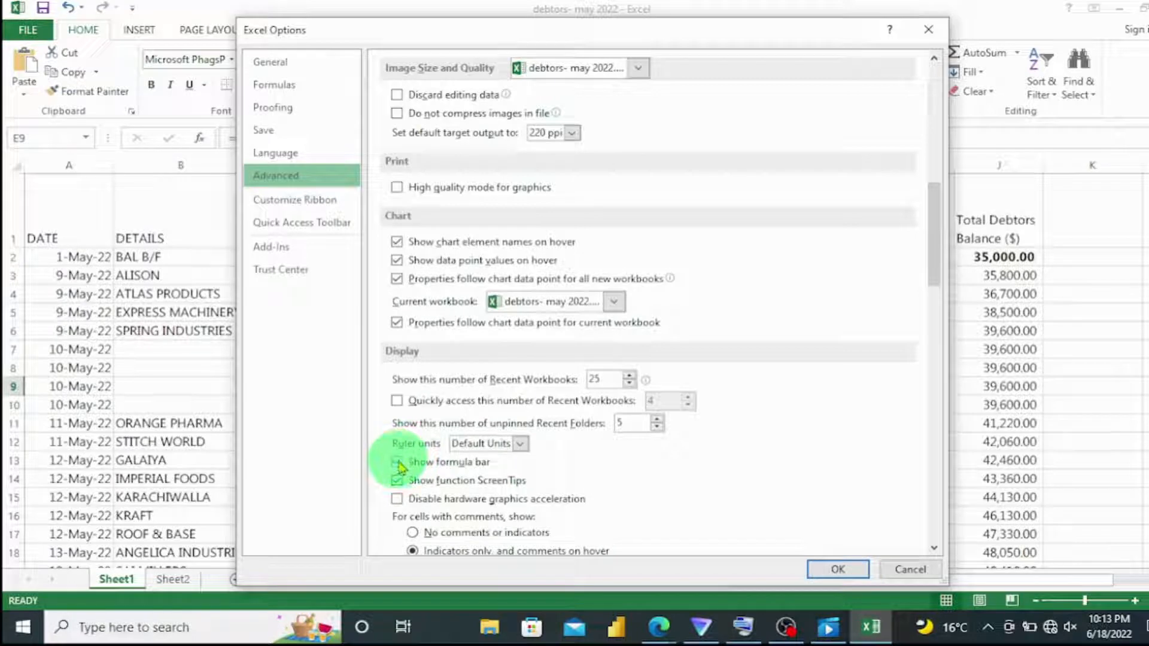
pyautogui.click(398, 465)
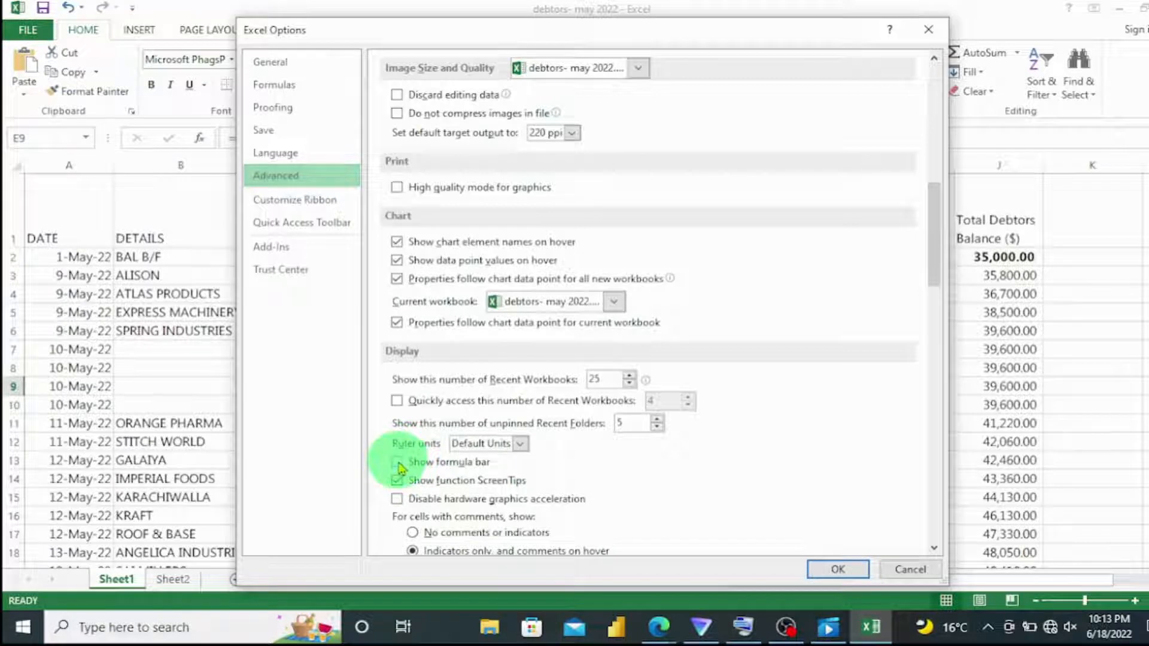
pyautogui.click(836, 570)
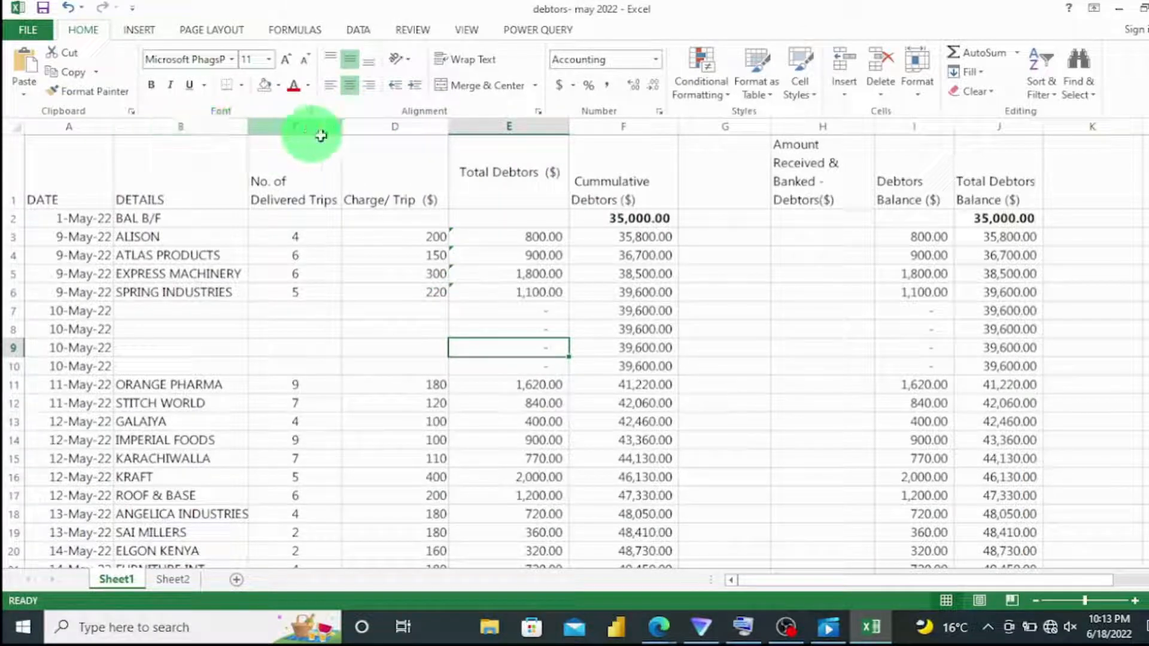
# Check whether formulas are shown for Total Debtors cells E3 to E5 and Cummulative Debtors cell F9
pyautogui.click(535, 241)
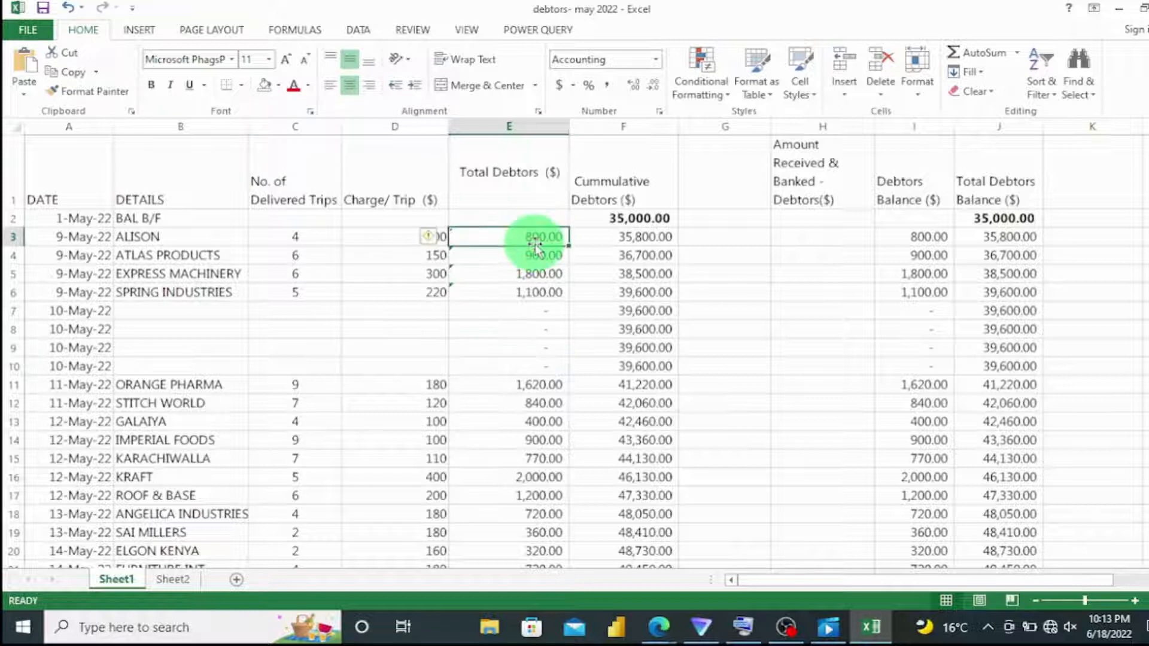
pyautogui.press('Down')
pyautogui.press('Down')
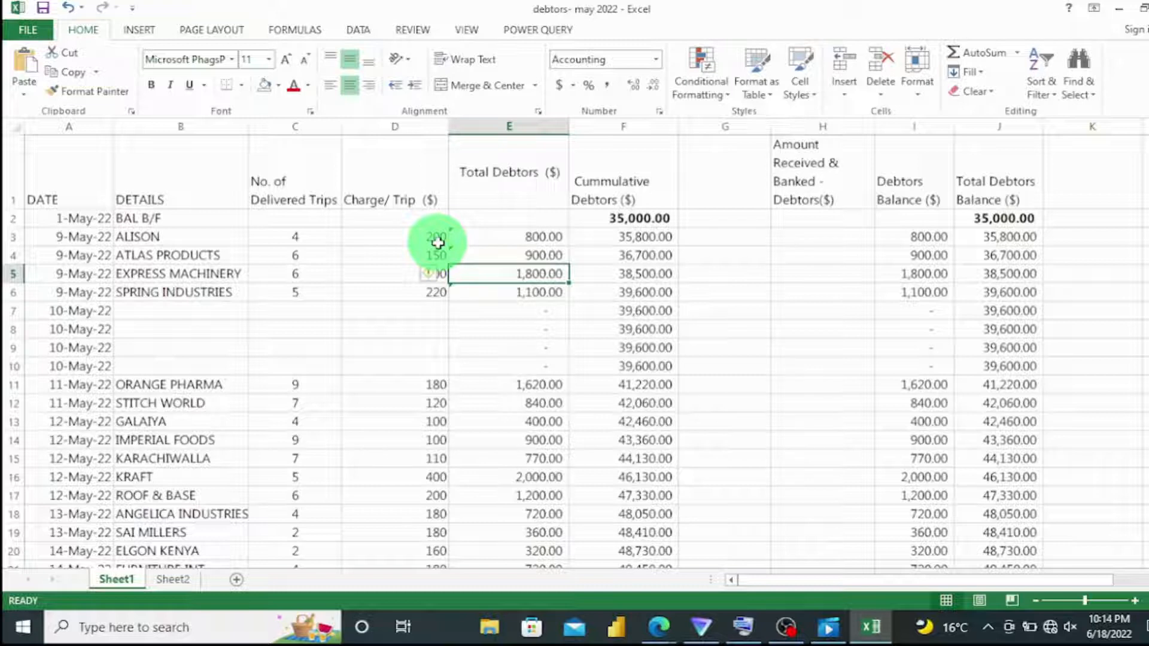
pyautogui.click(651, 346)
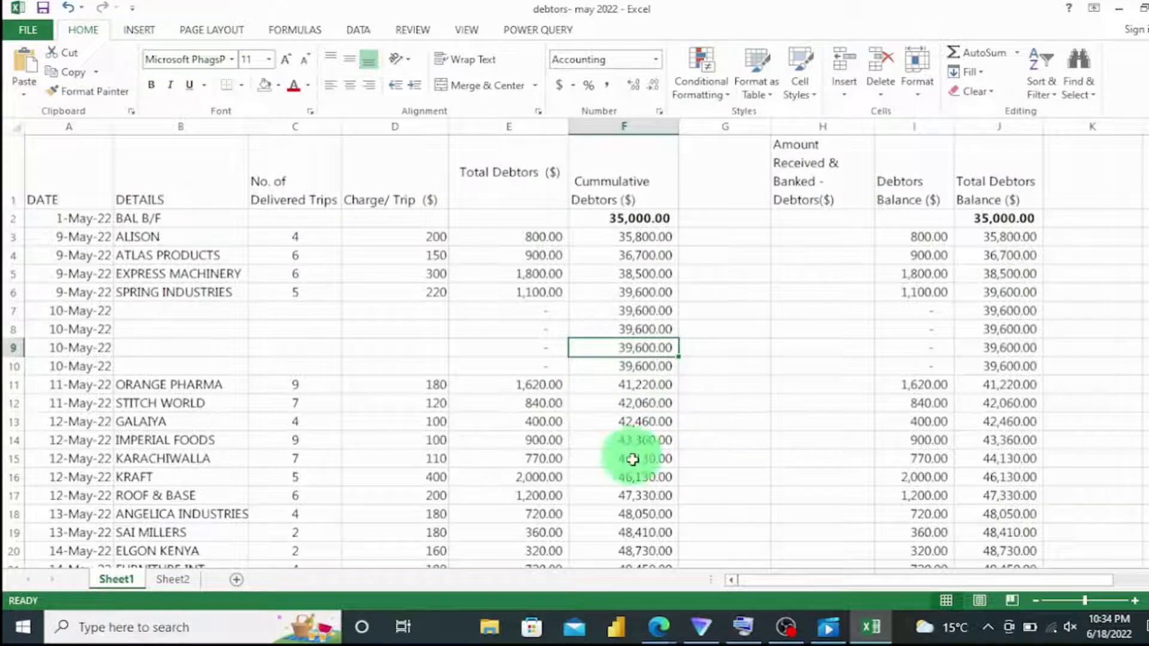
pyautogui.click(785, 400)
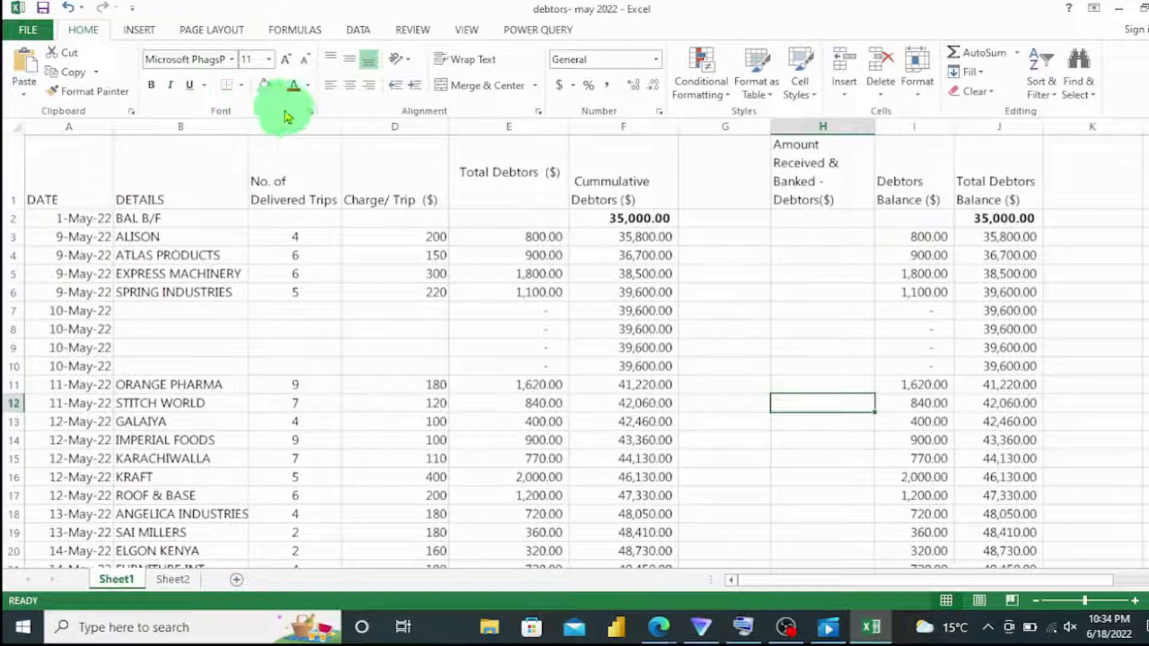
# Restore the formula bar by enabling Show formula bar in the advanced Display options
pyautogui.click(22, 35)
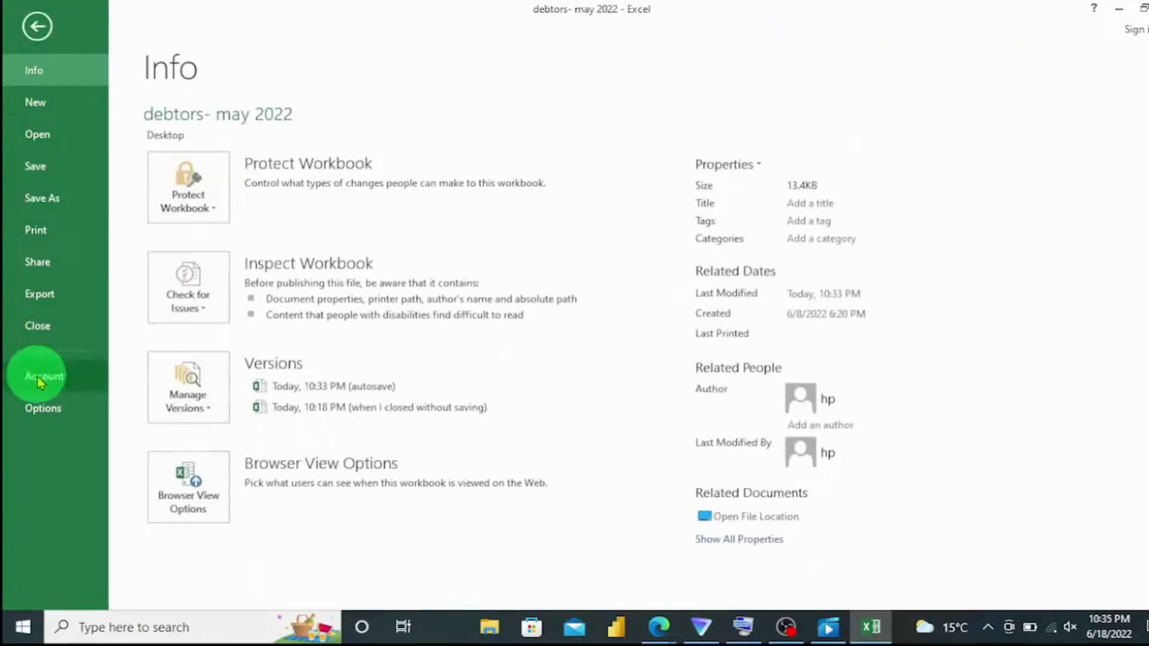
pyautogui.click(42, 410)
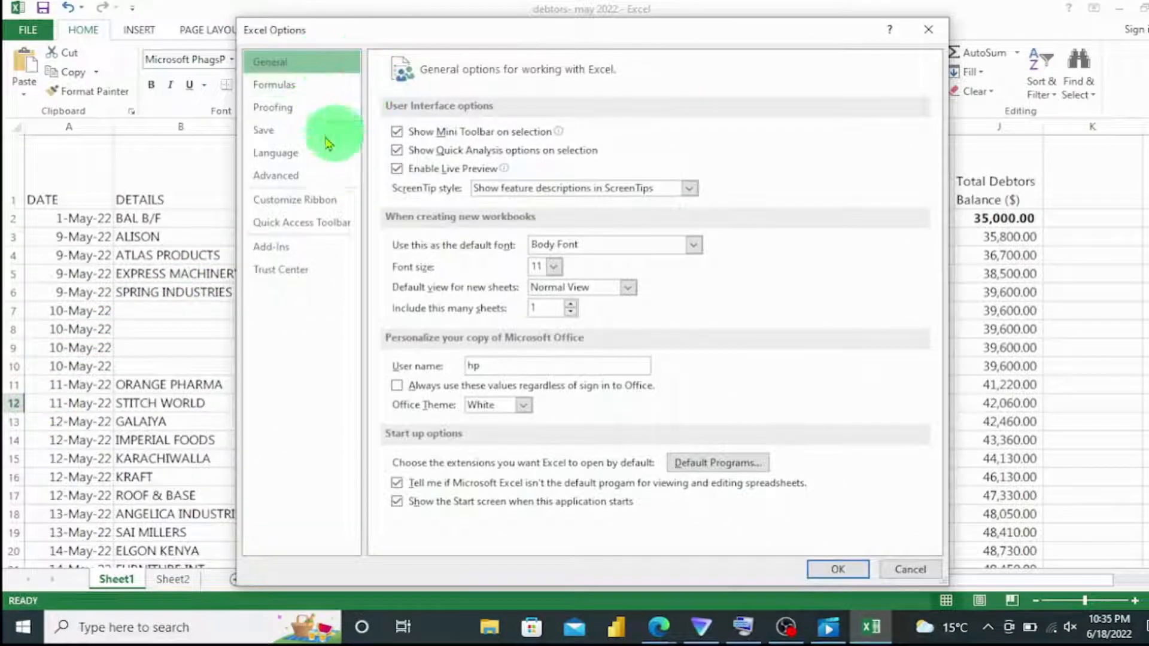
pyautogui.click(293, 179)
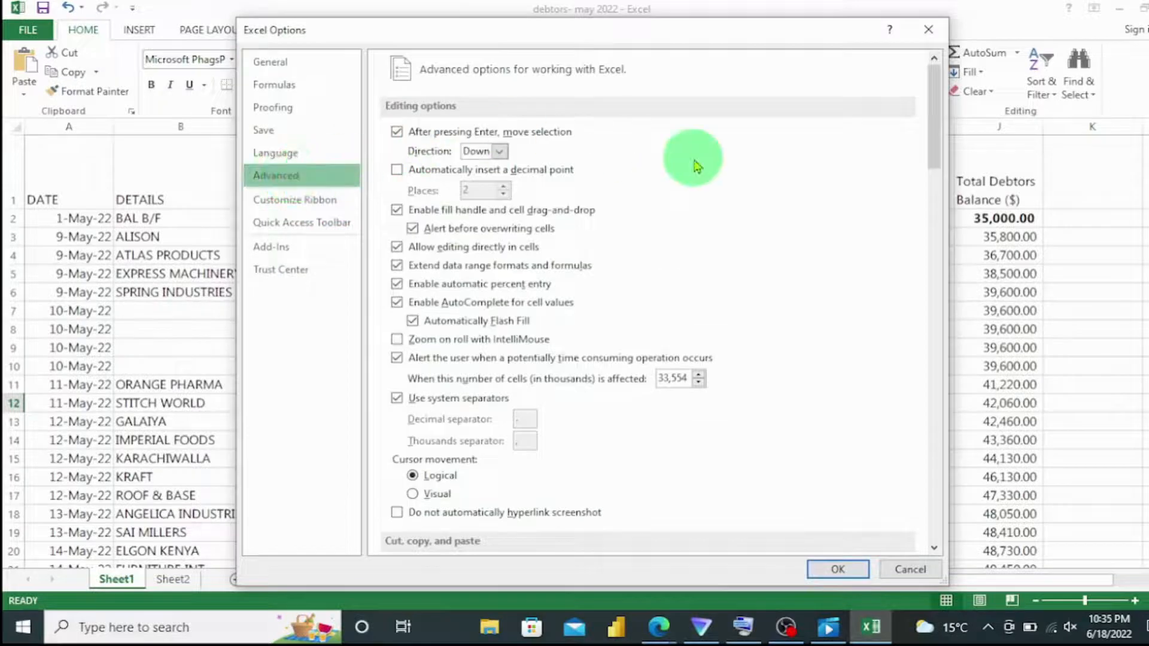
pyautogui.moveTo(935, 128); pyautogui.dragTo(944, 266)
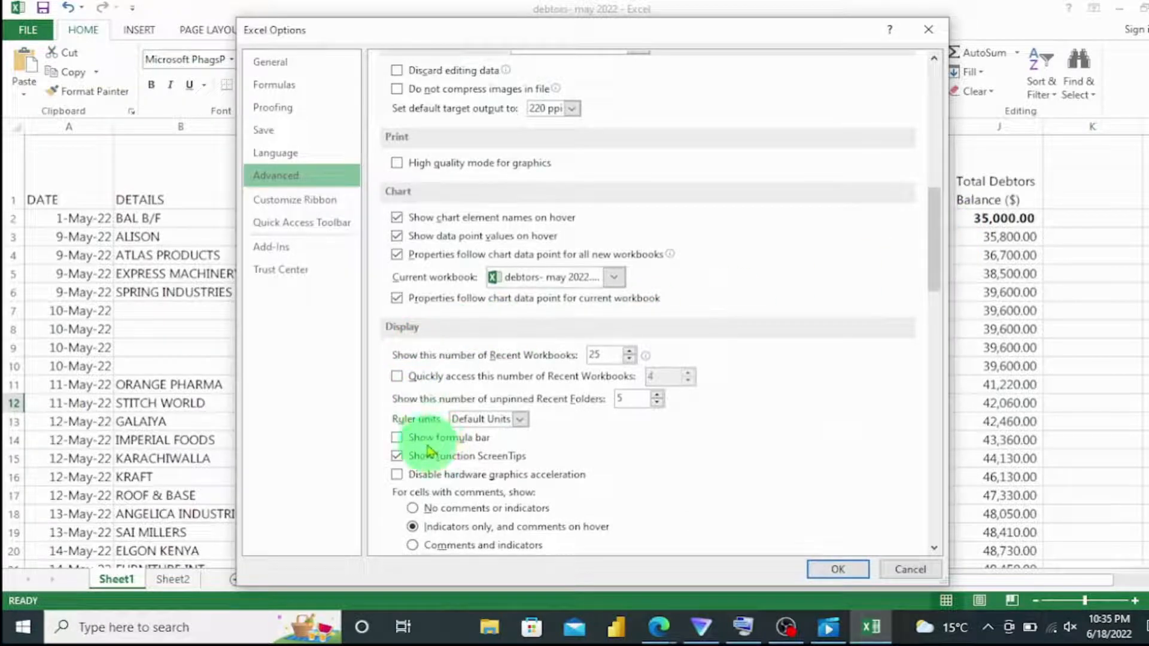
pyautogui.click(398, 439)
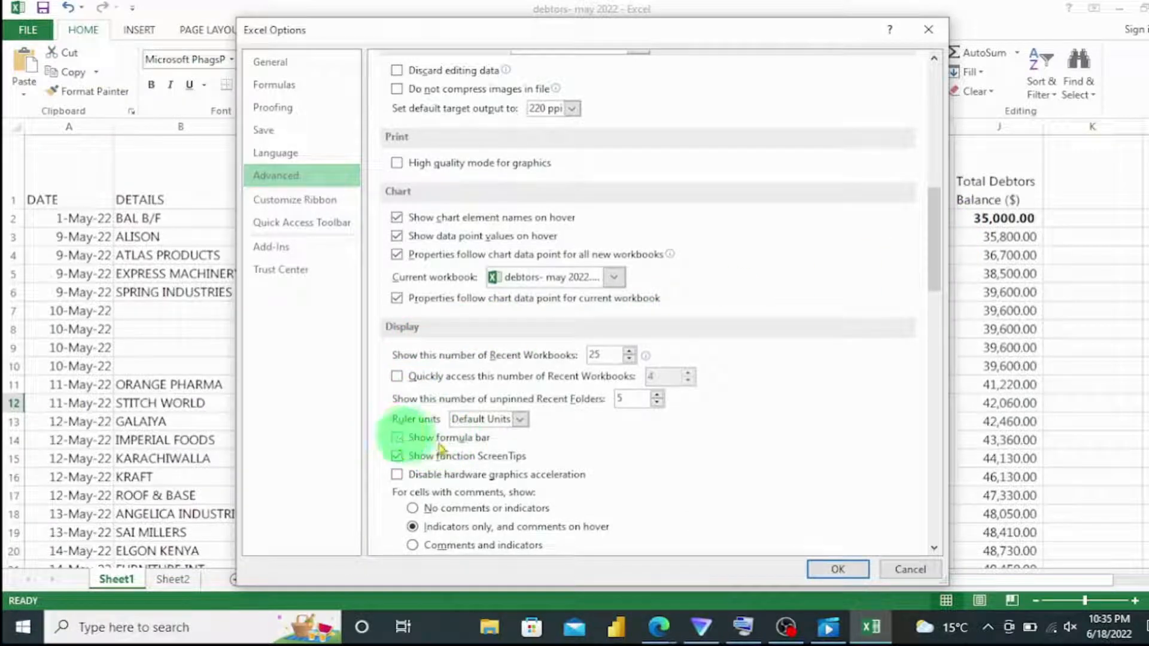
pyautogui.click(838, 572)
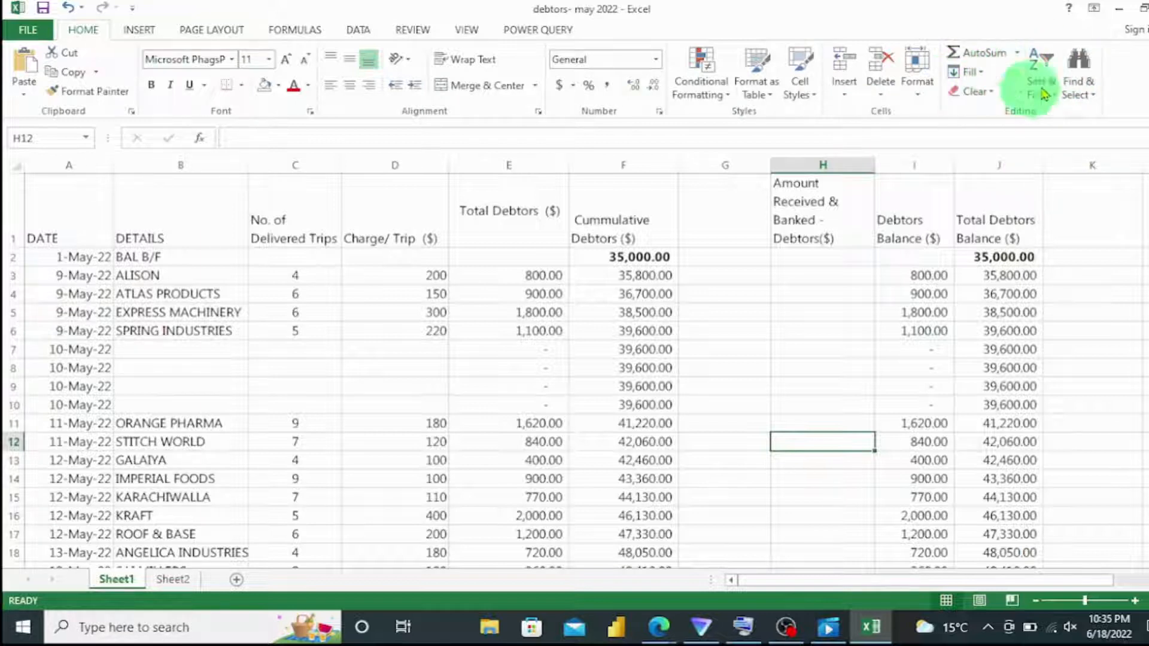
# Select all cells containing formulas on Sheet1 and fill them with yellow
pyautogui.click(1076, 81)
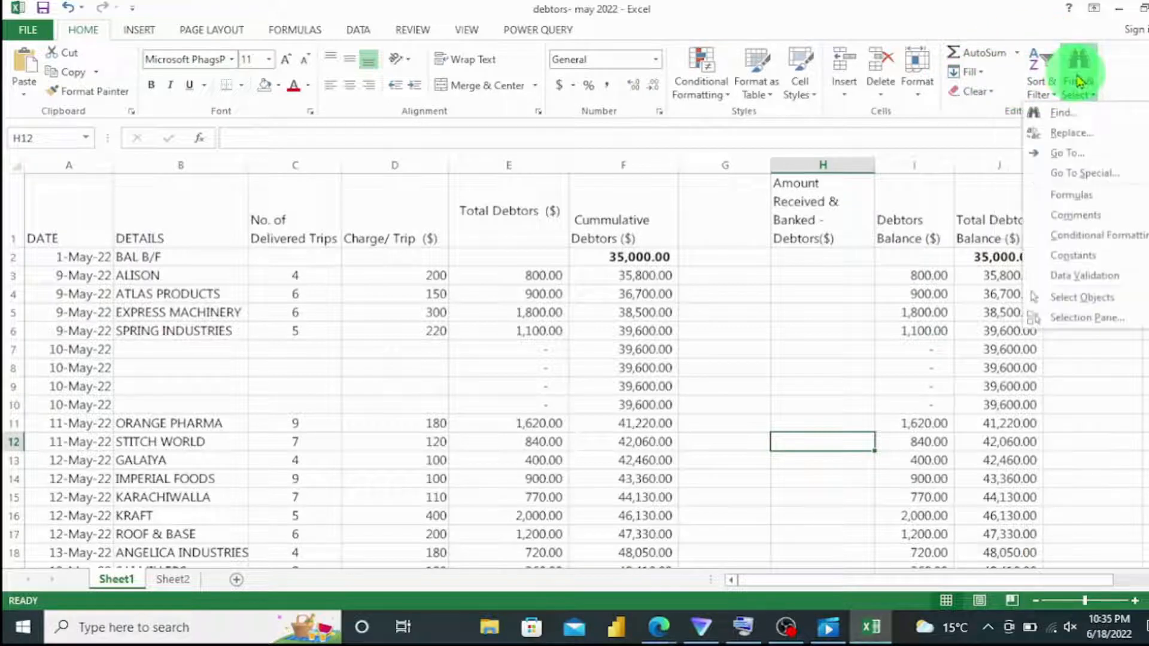
pyautogui.click(1071, 195)
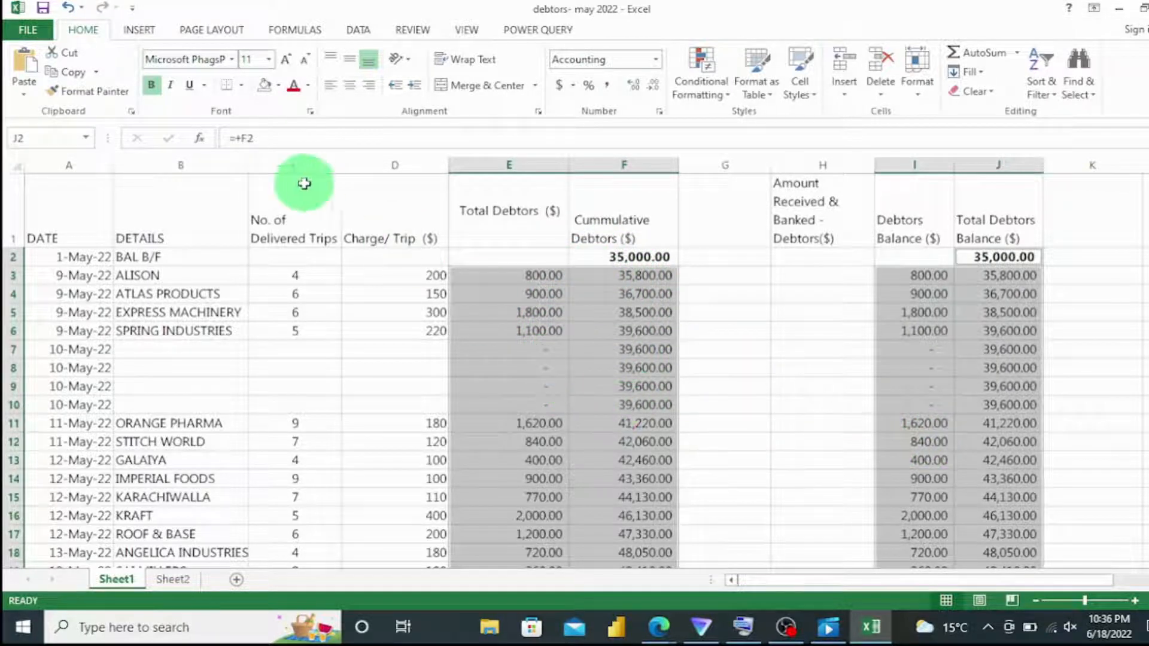
pyautogui.click(278, 86)
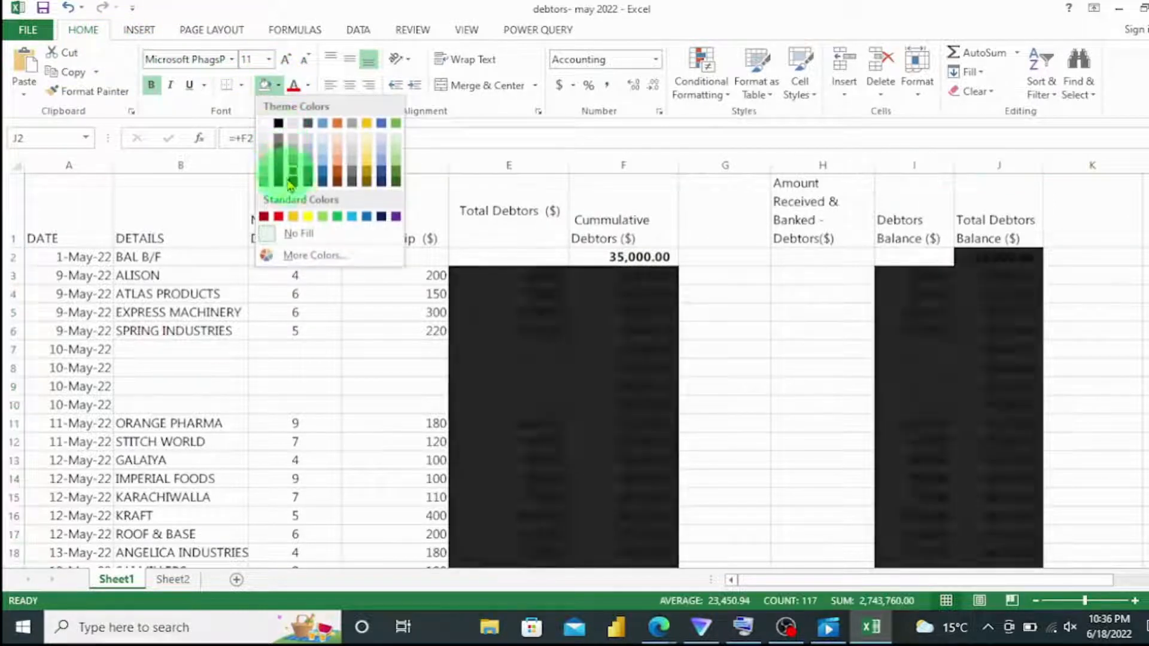
pyautogui.click(309, 219)
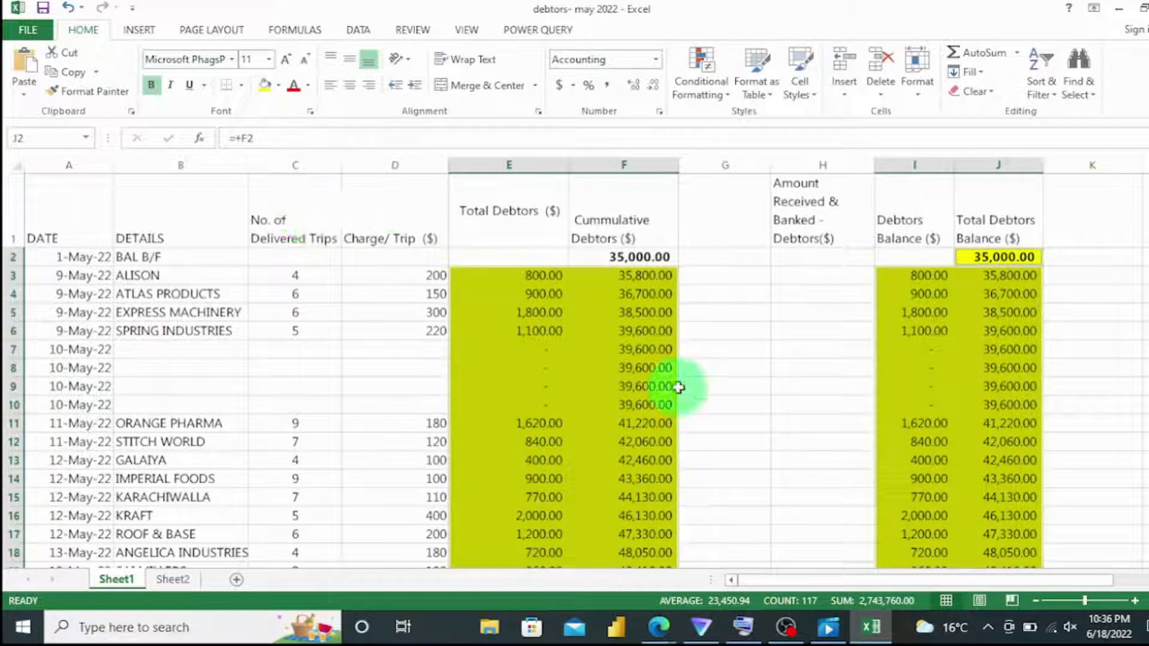
# Turn off Locked and turn on Hidden in the cell protection settings of all selected formula cells
pyautogui.rightClick(609, 383)
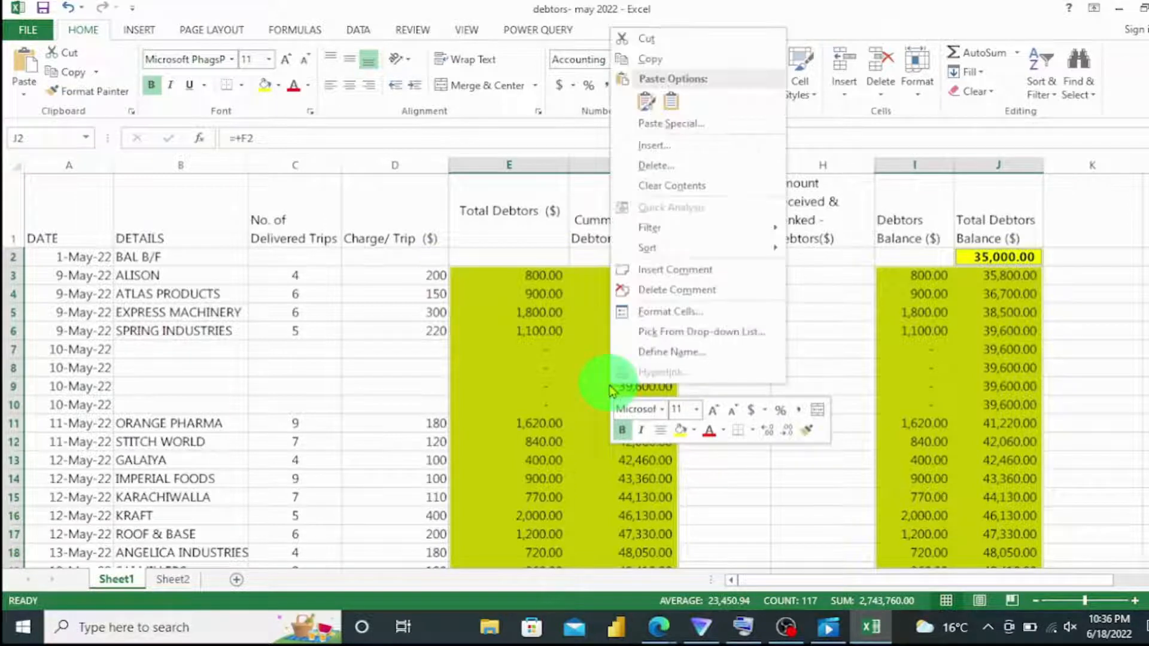
pyautogui.click(678, 304)
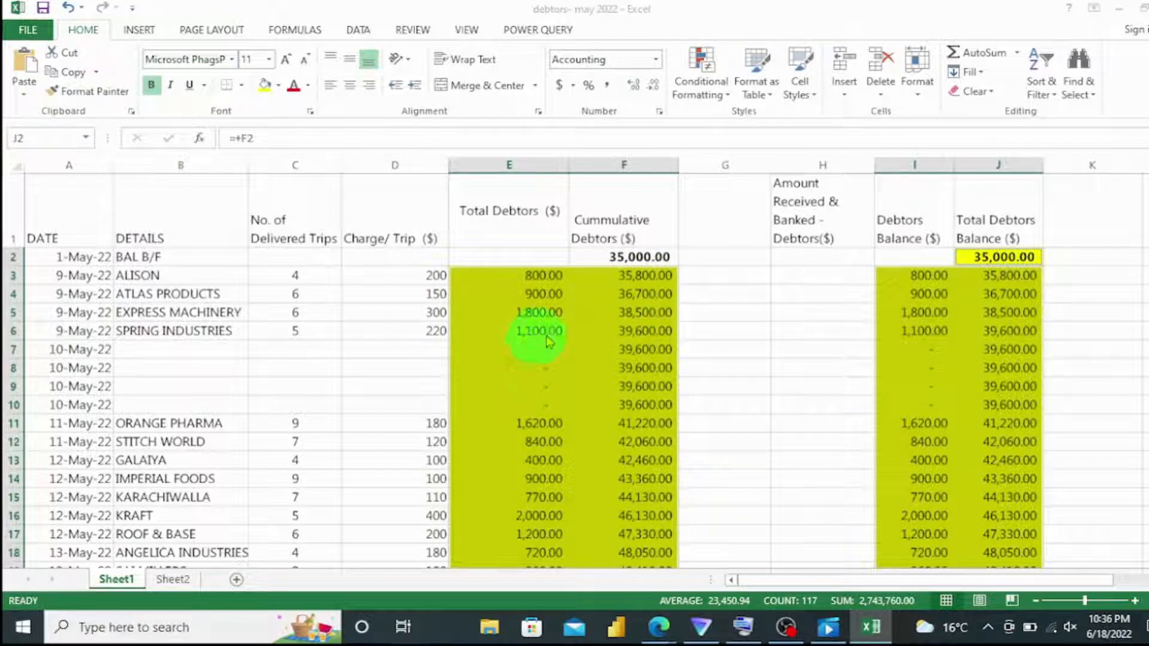
pyautogui.hotkey('ctrl', '1')
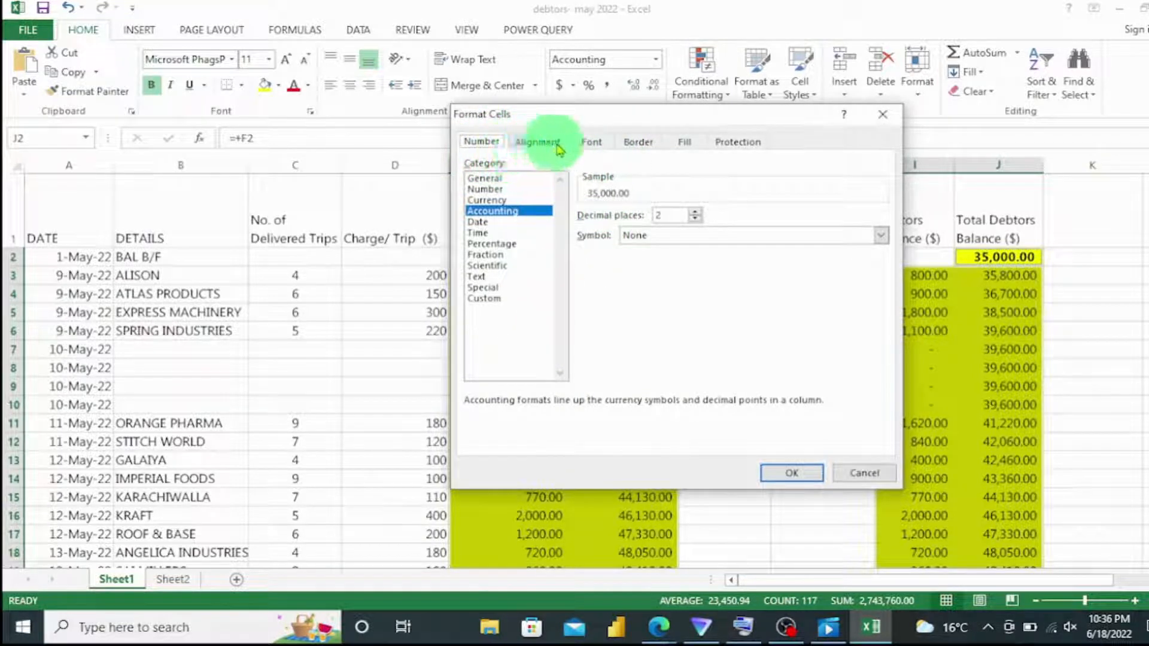
pyautogui.click(737, 143)
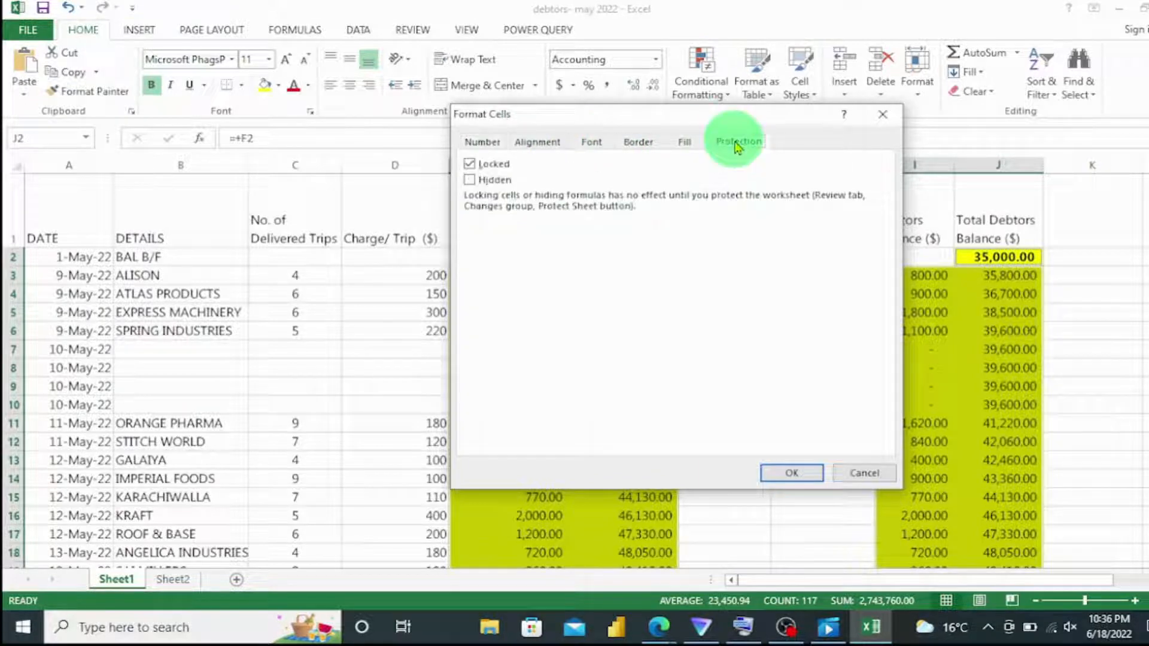
pyautogui.click(471, 164)
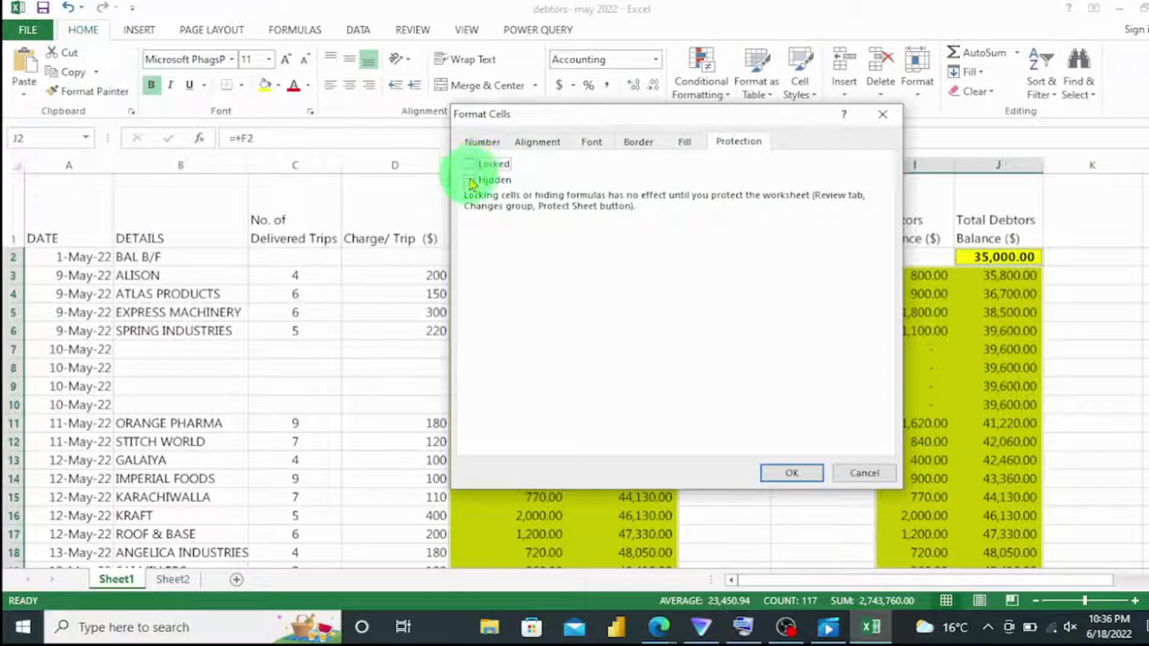
pyautogui.click(471, 181)
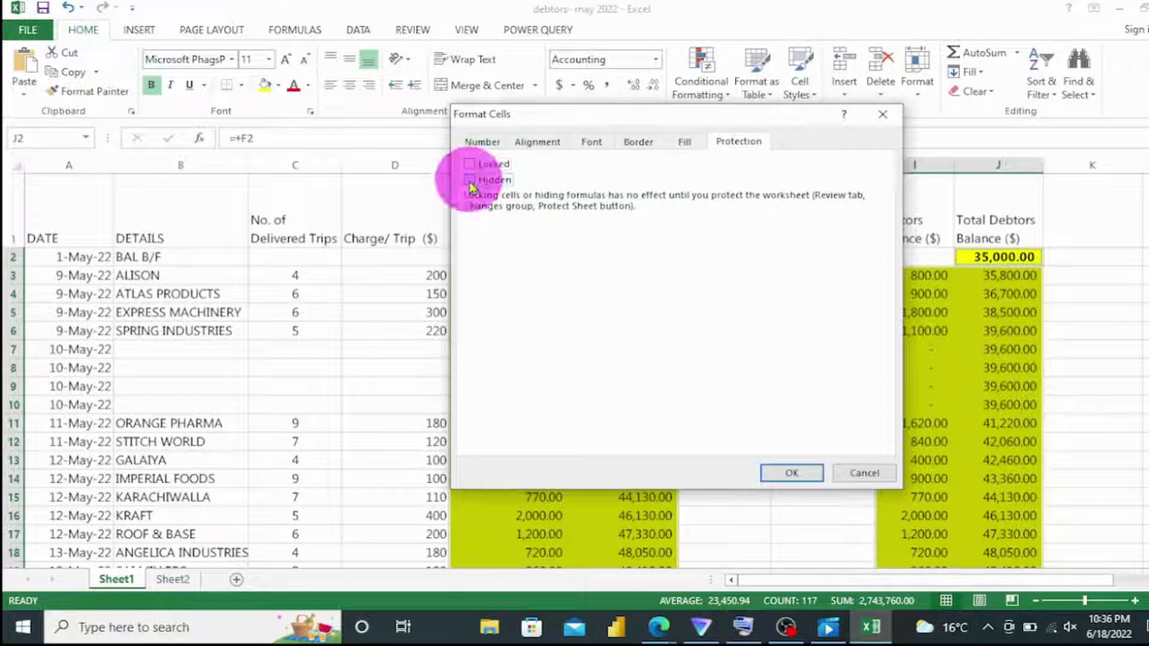
pyautogui.click(791, 473)
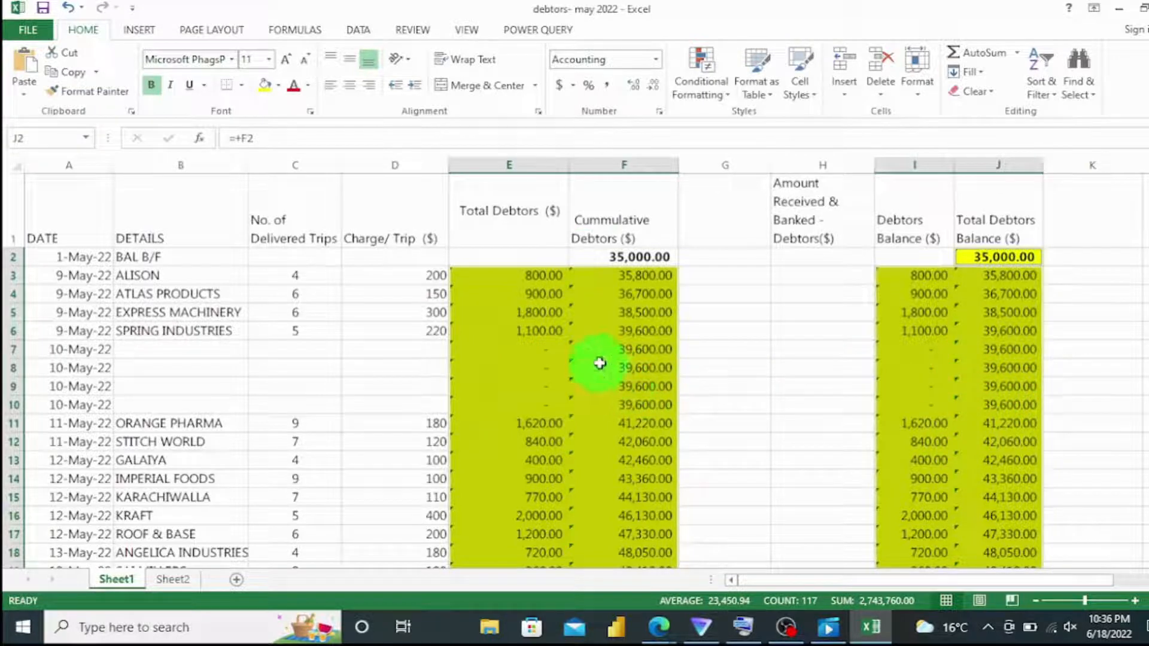
# Check whether formulas are shown for Cummulative Debtors cells F7 and F6 and Total Debtors Balance cell J4
pyautogui.click(617, 345)
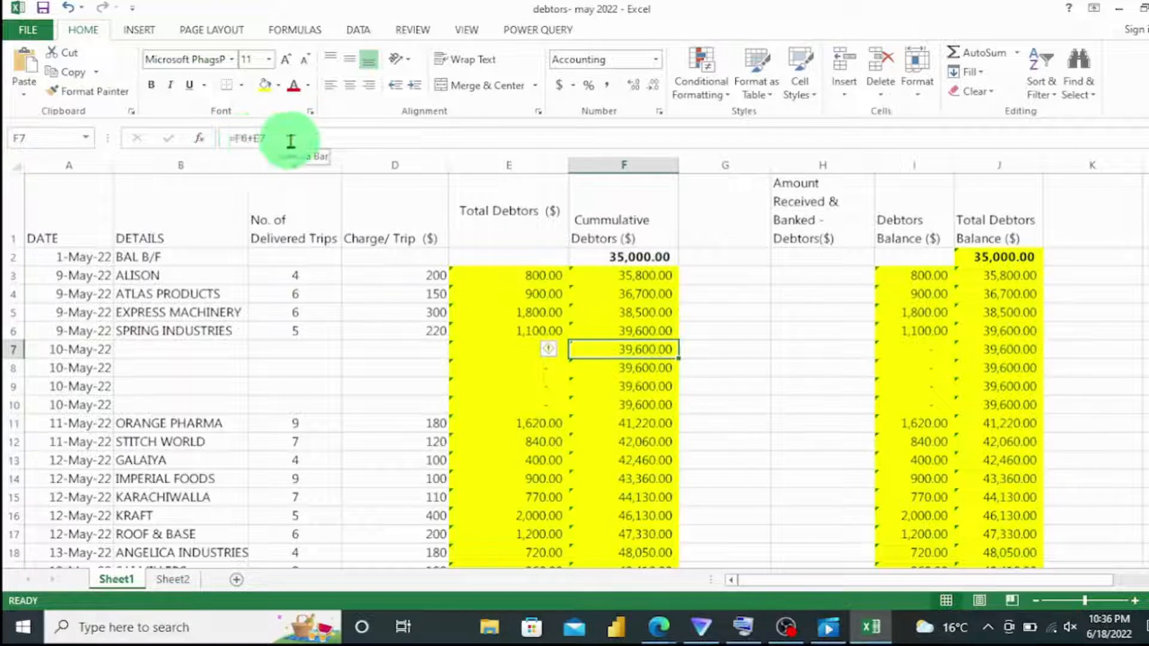
pyautogui.click(1005, 298)
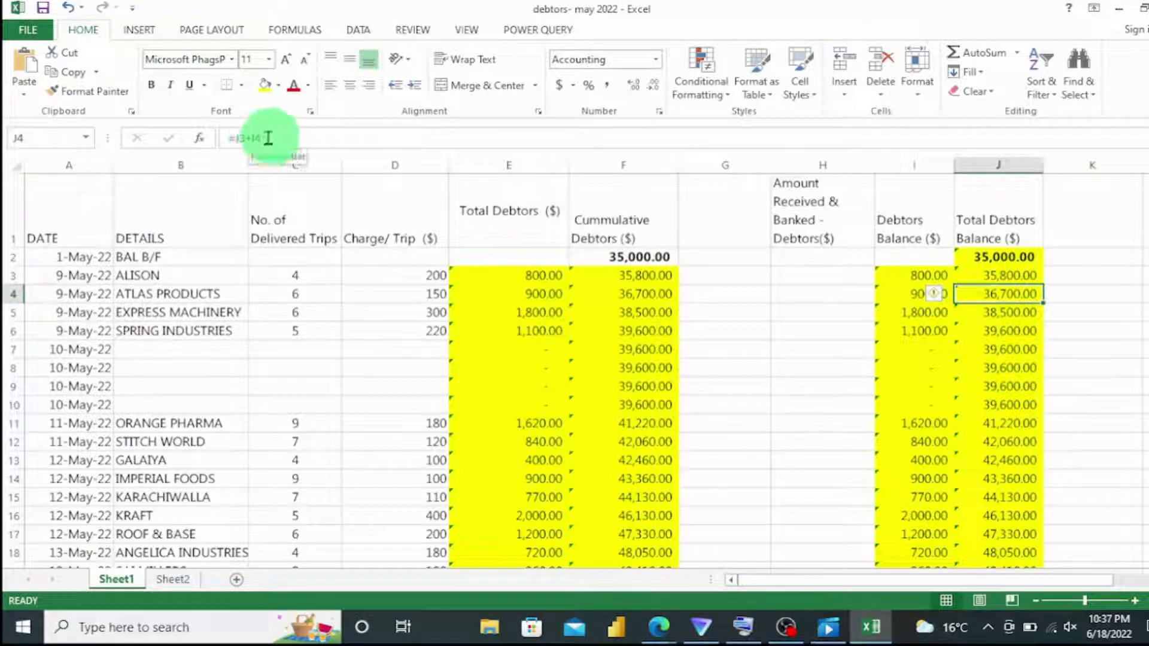
pyautogui.click(644, 332)
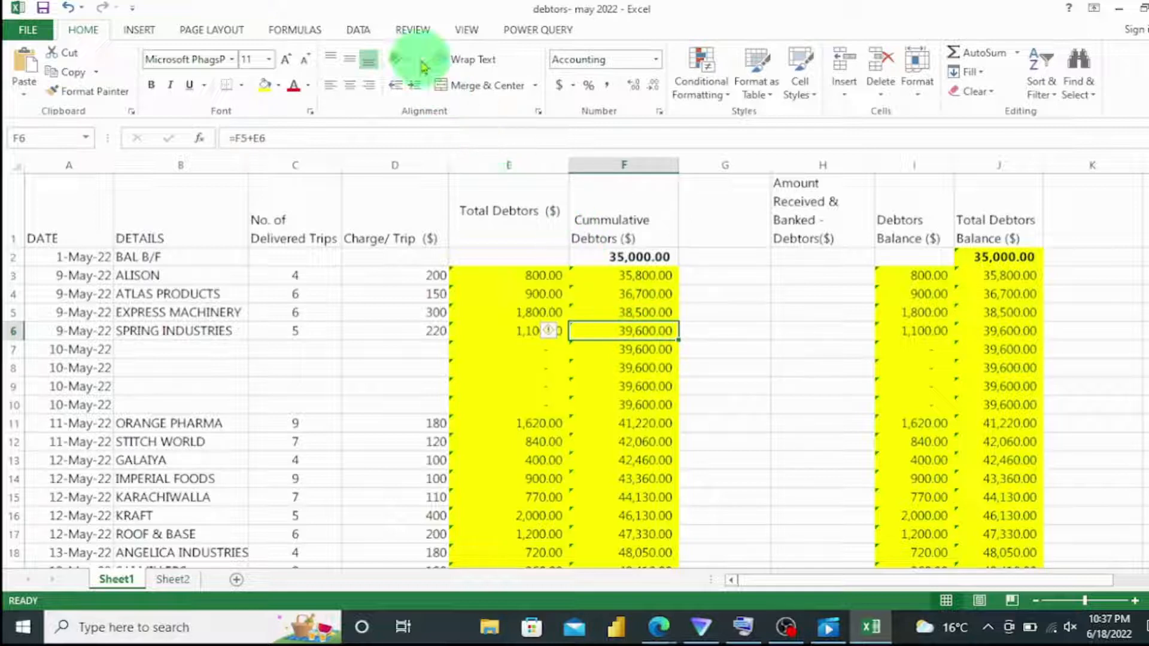
# Protect Sheet1 with the sheet password, allowing selection of locked and unlocked cells, and re-enter the password to confirm
pyautogui.click(414, 30)
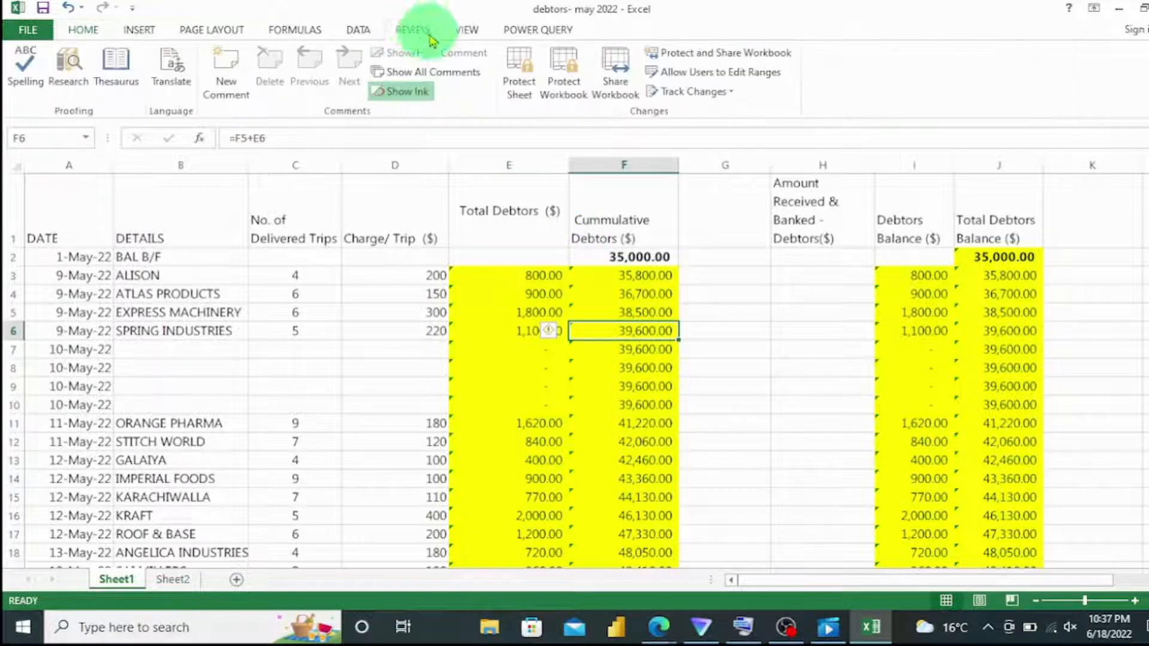
pyautogui.click(519, 91)
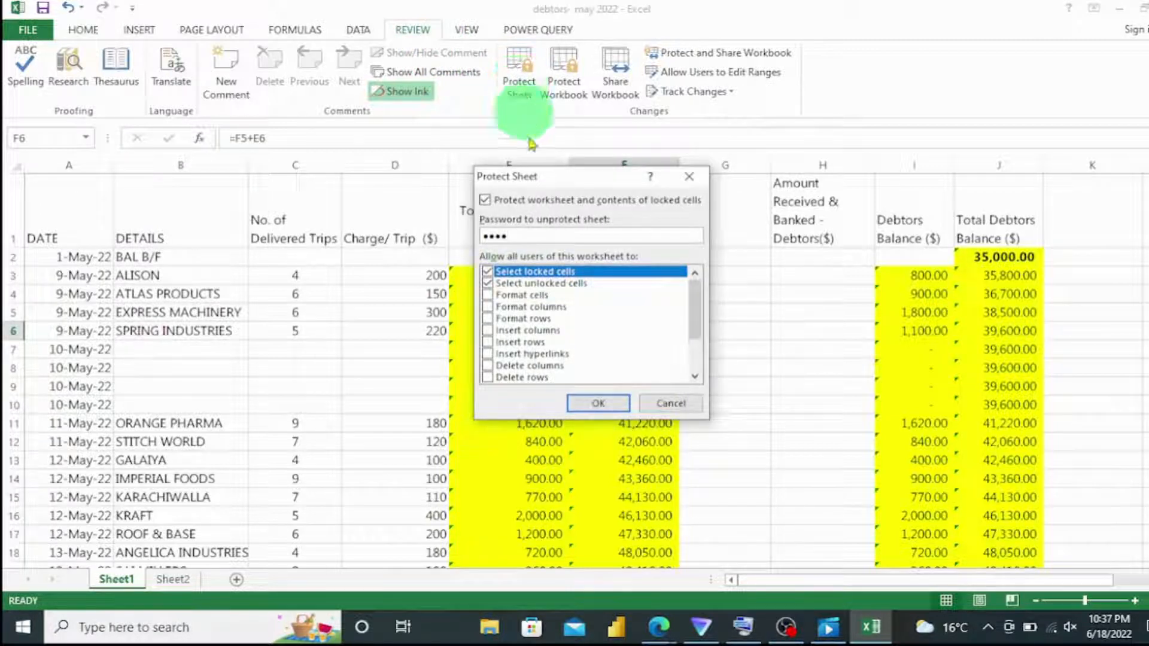
pyautogui.click(594, 407)
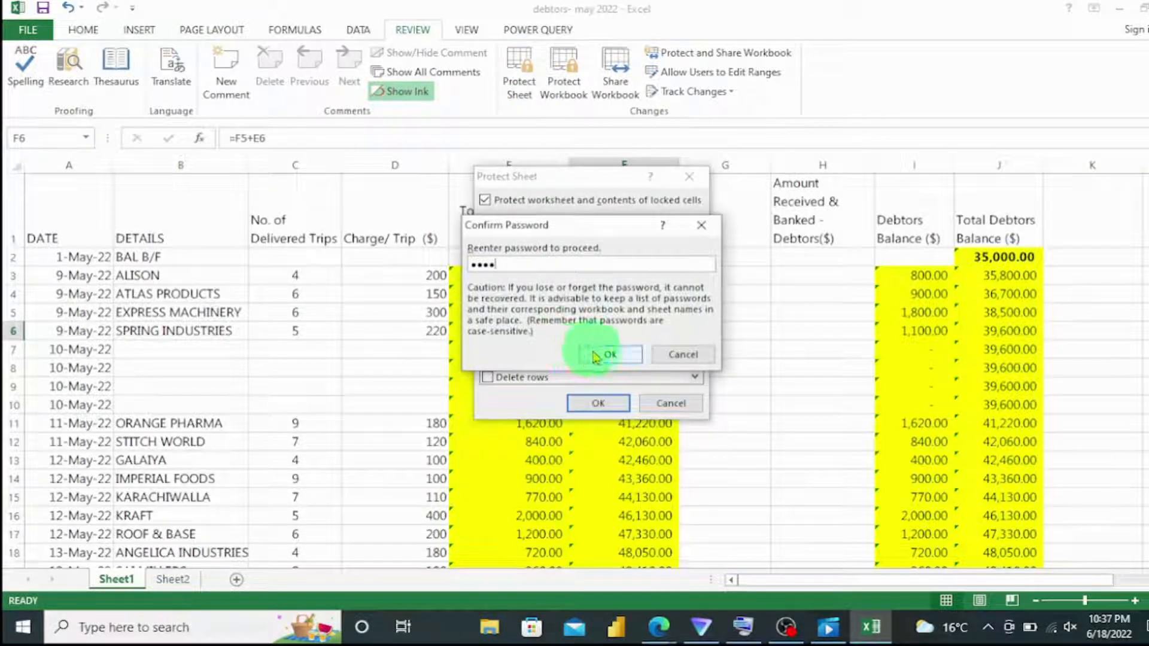
pyautogui.click(606, 354)
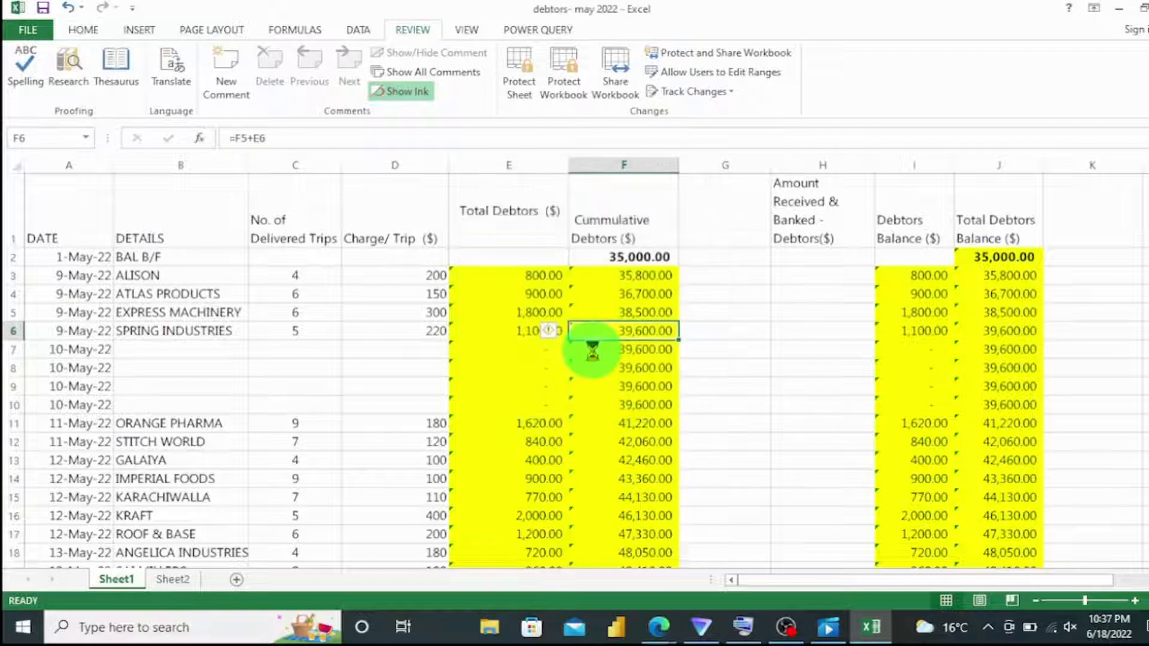
# Check the formula bar contents for formula cells F4, F10 and J8 and for input cells C5, C11 and D6
pyautogui.click(630, 294)
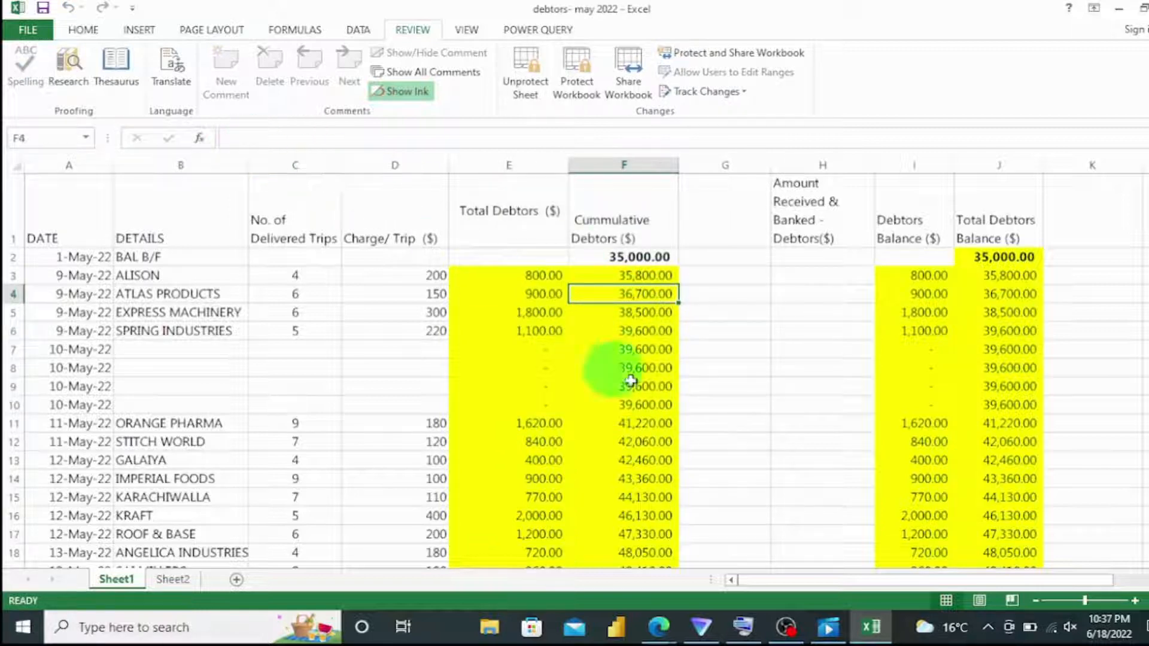
pyautogui.click(628, 402)
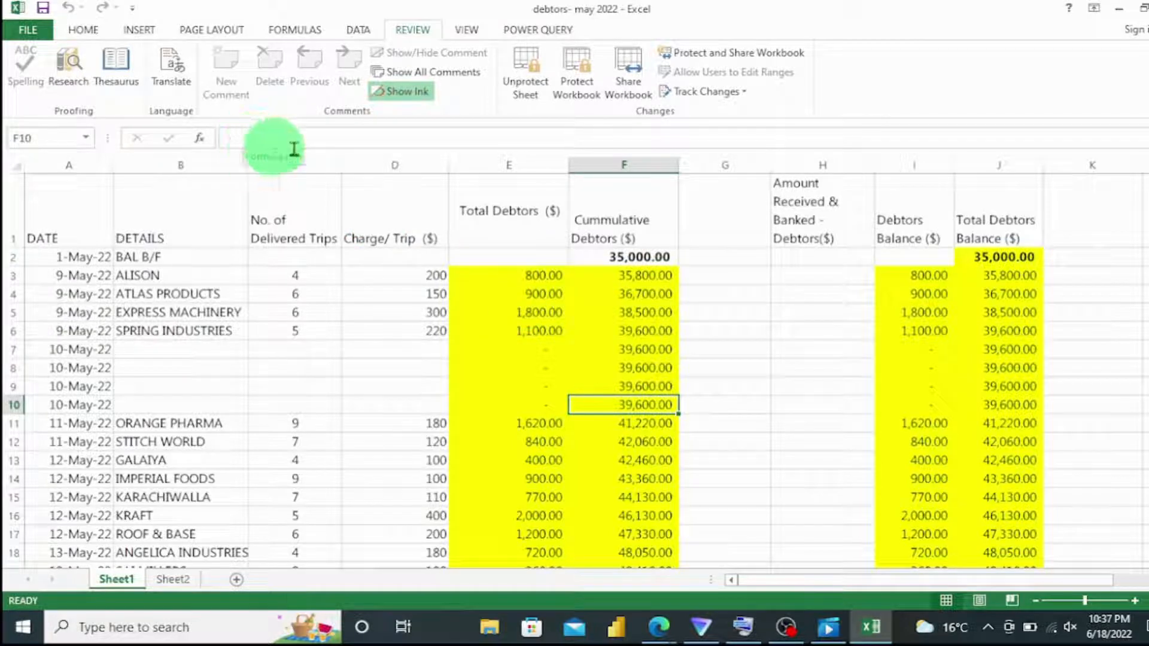
pyautogui.click(998, 365)
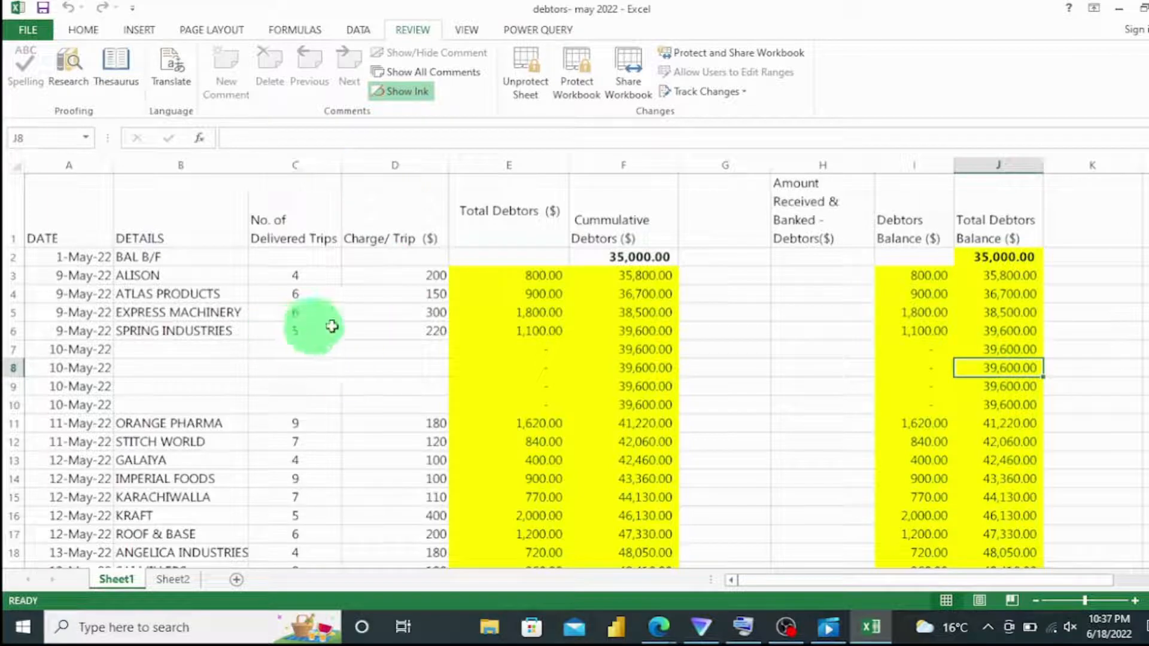
pyautogui.click(299, 312)
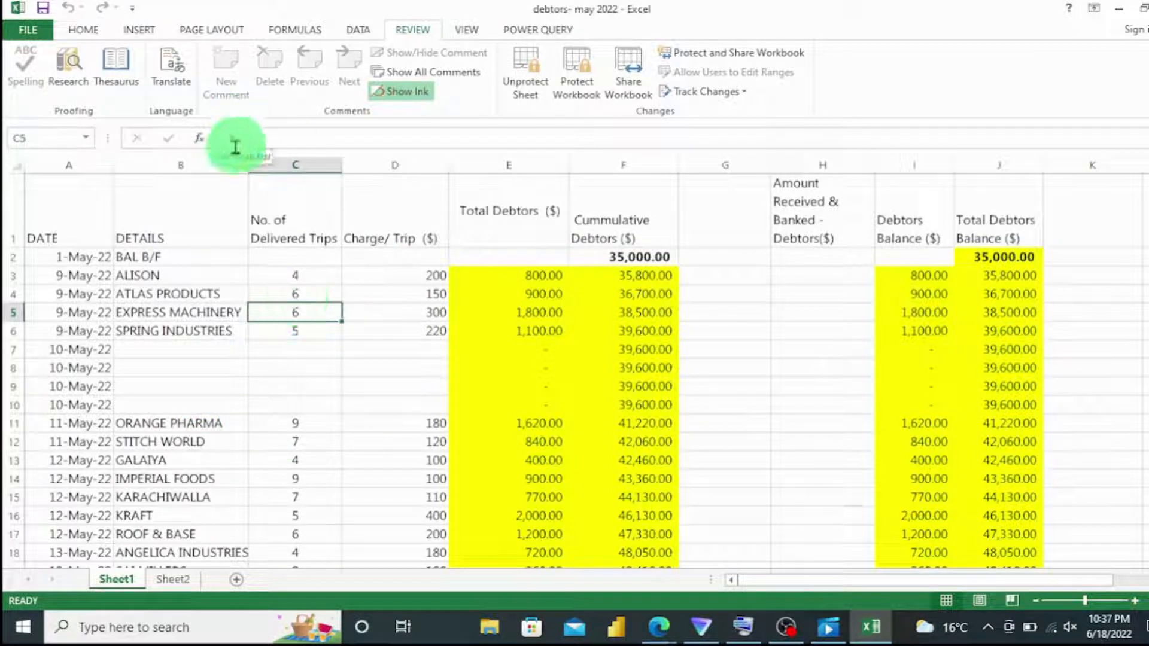
pyautogui.click(295, 421)
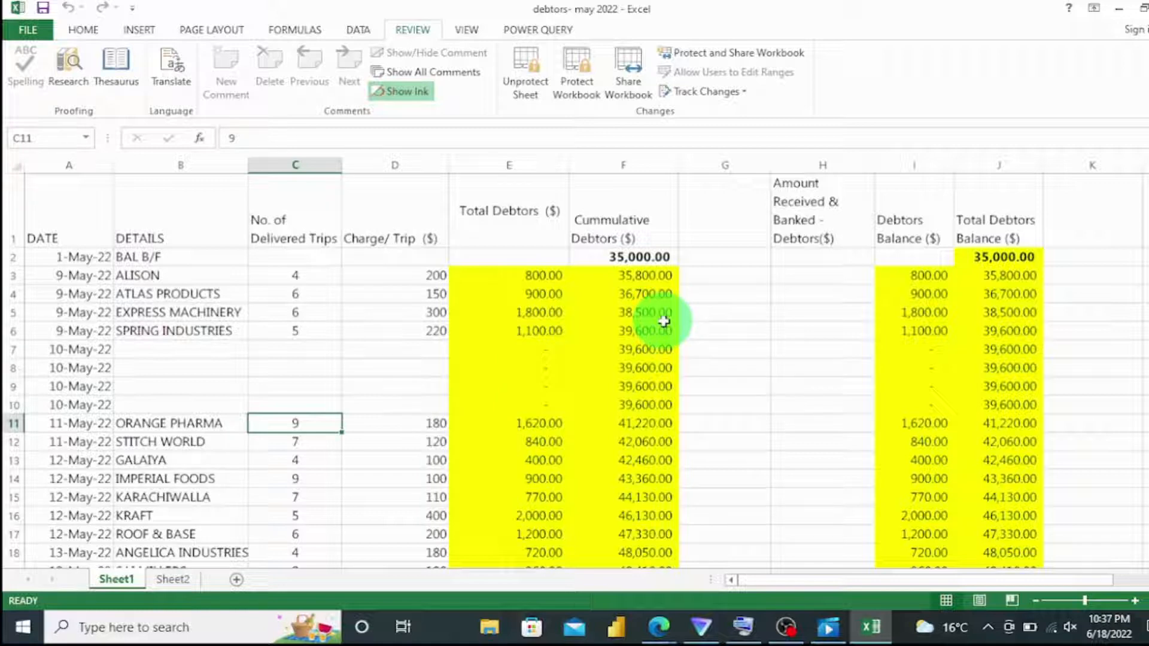
pyautogui.press('alt')
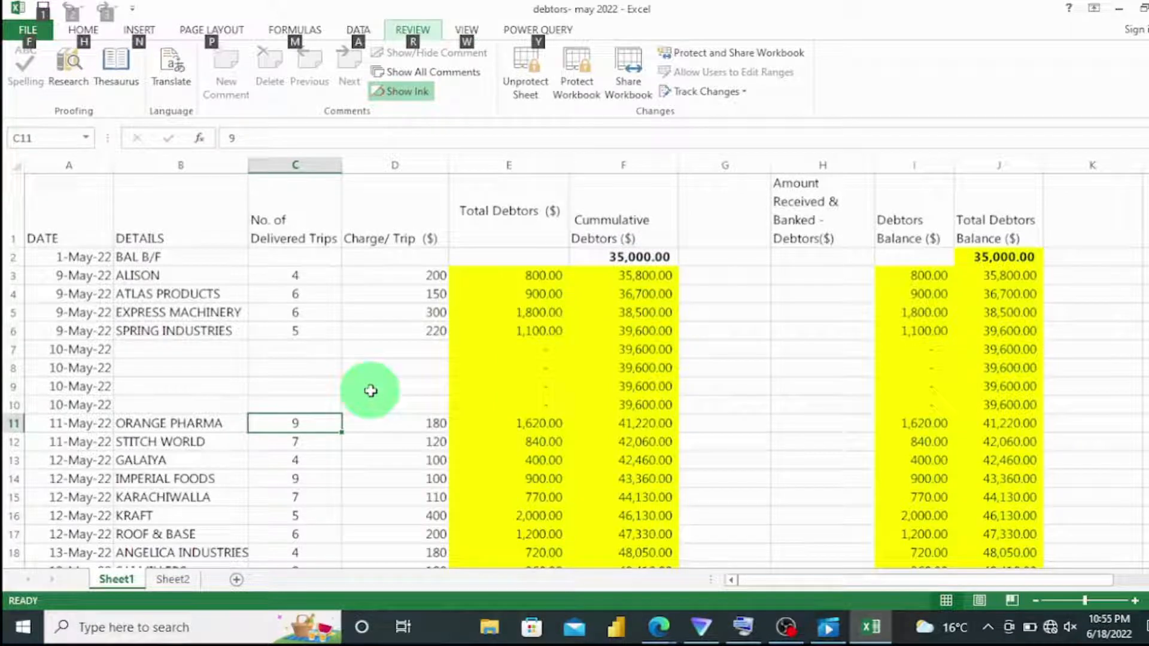
pyautogui.click(423, 327)
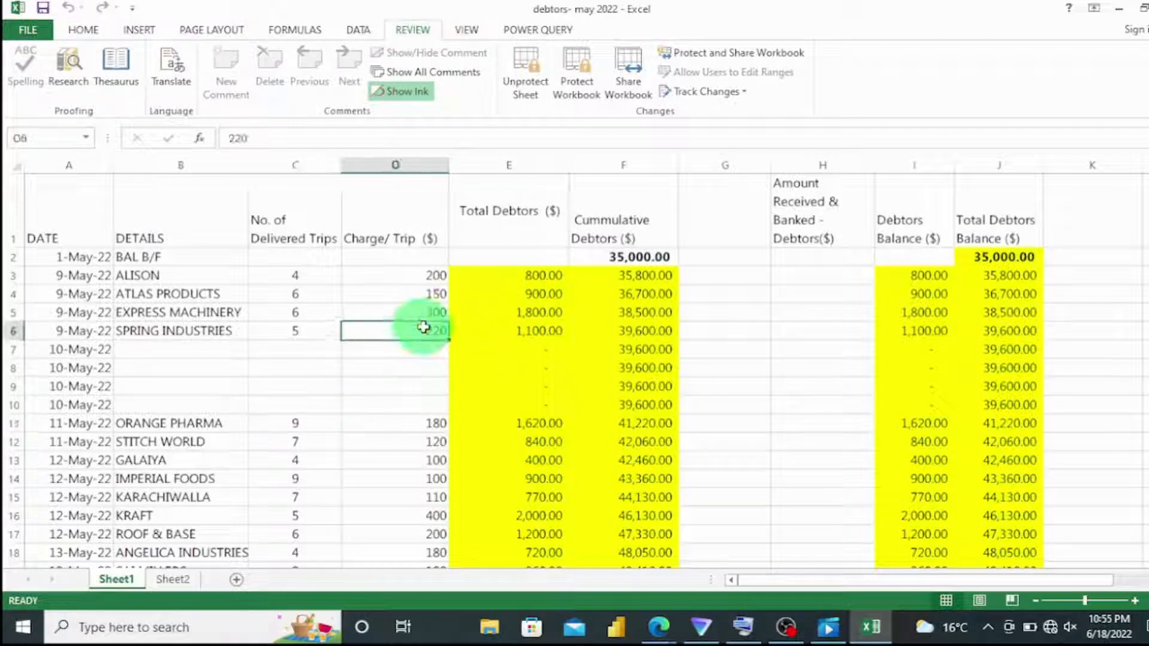